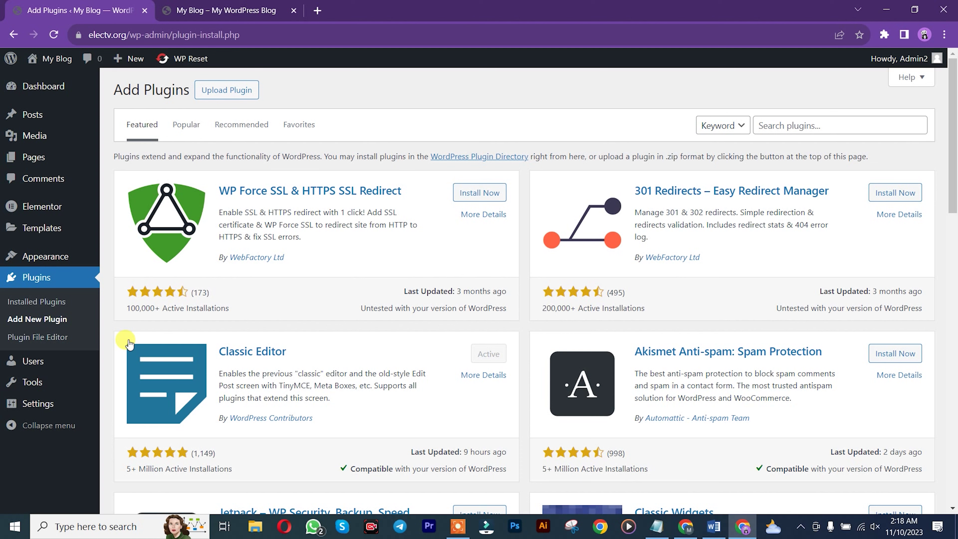
- Find the Starter Templates plugin by Brainstorm Force in the plugin directory, then install and activate it
click(819, 122)
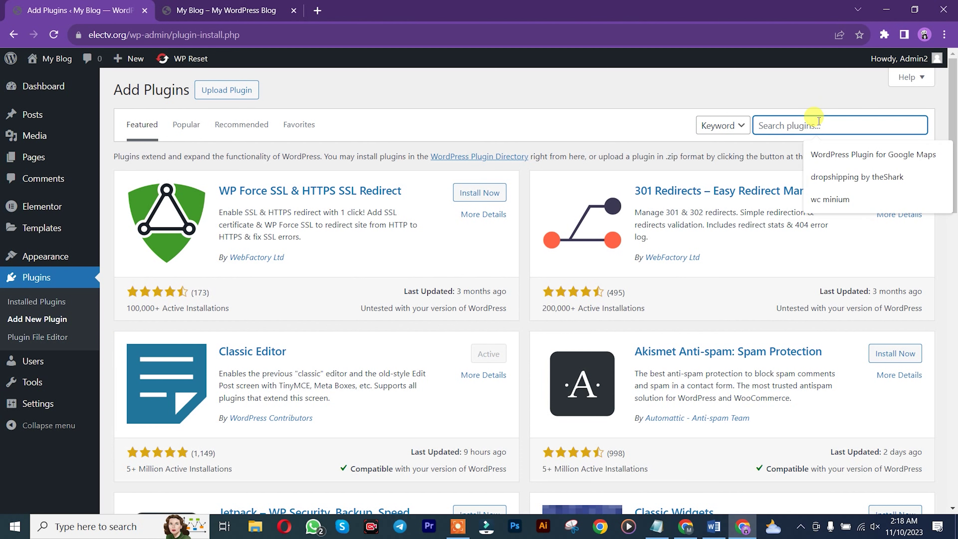
text(Starter Templates)
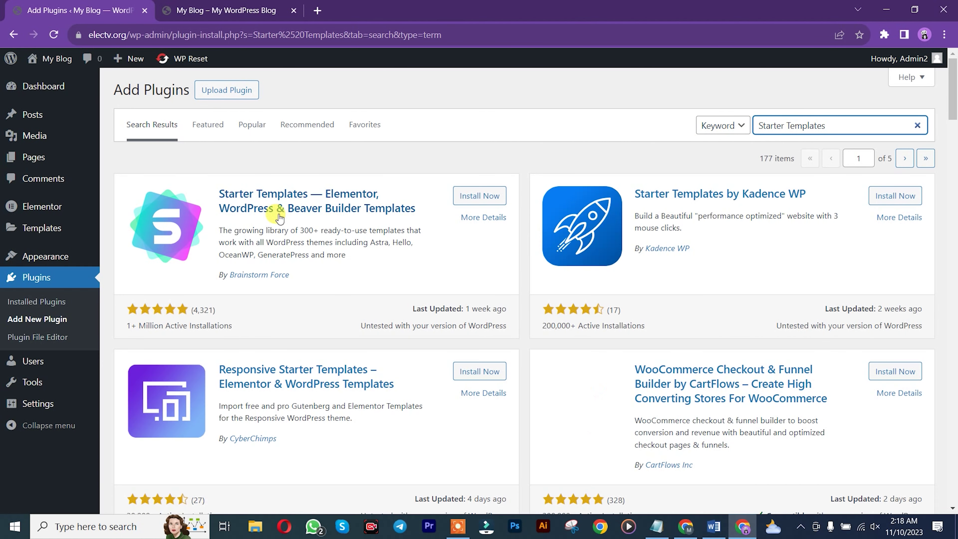
click(476, 202)
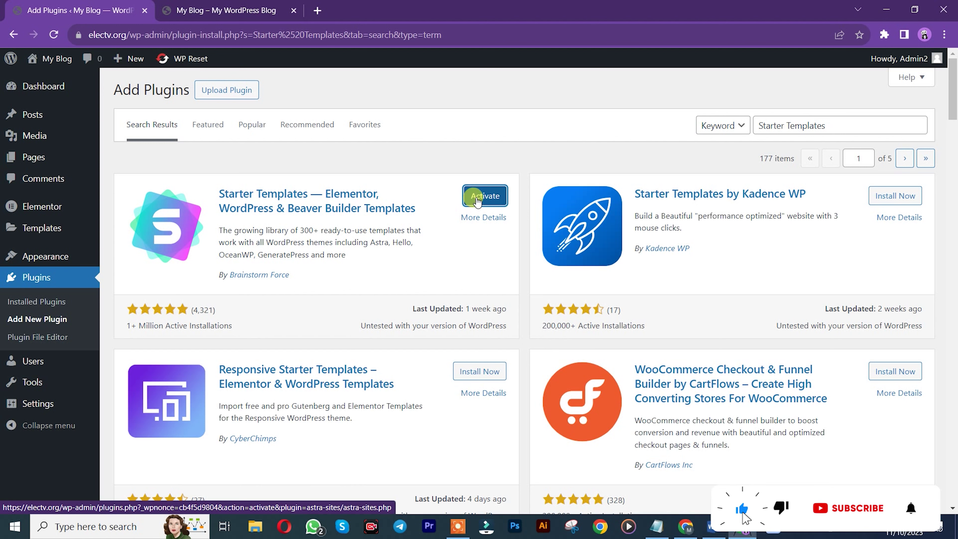
click(477, 201)
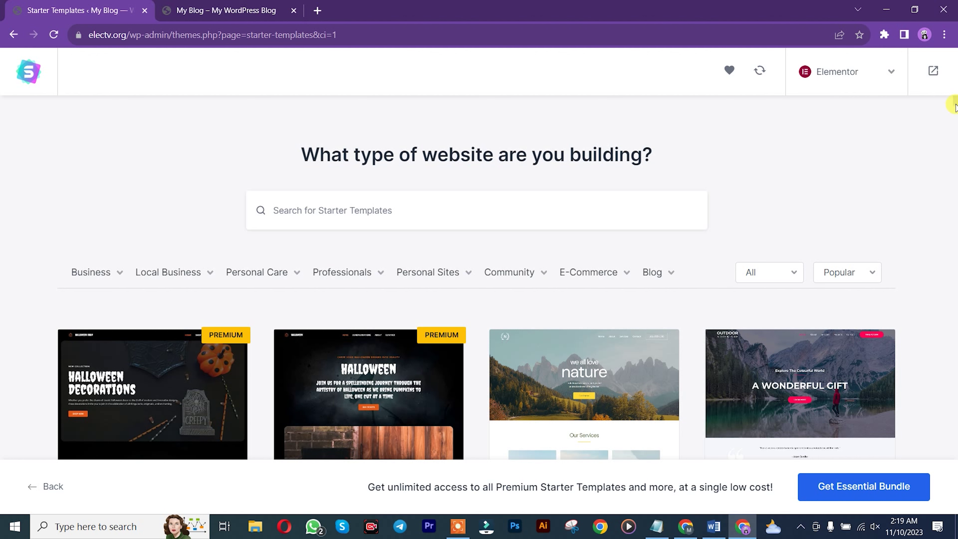
- Look through the Elementor starter templates and the page builder choices, then return to the dashboard
scroll(954, 105, down, 10)
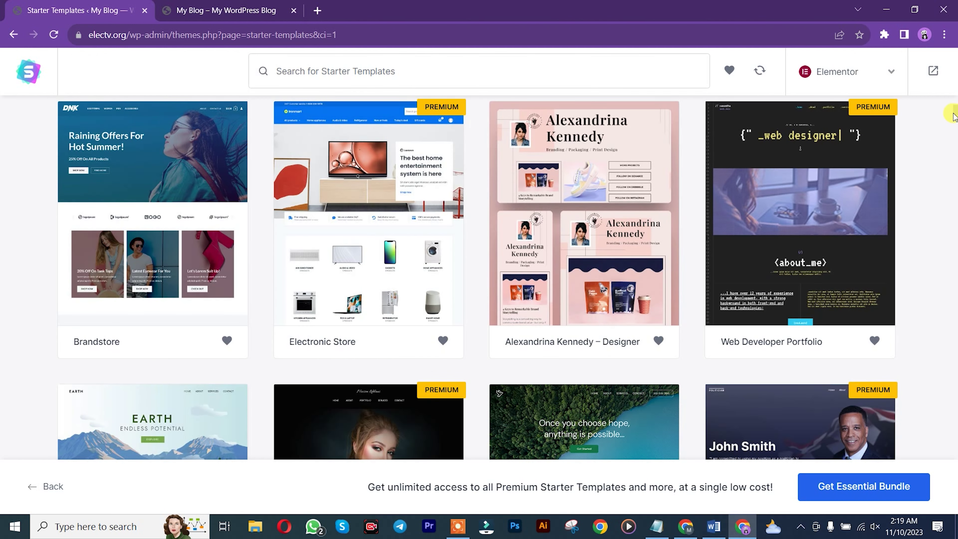
scroll(954, 109, up, 2)
scroll(954, 106, up, 5)
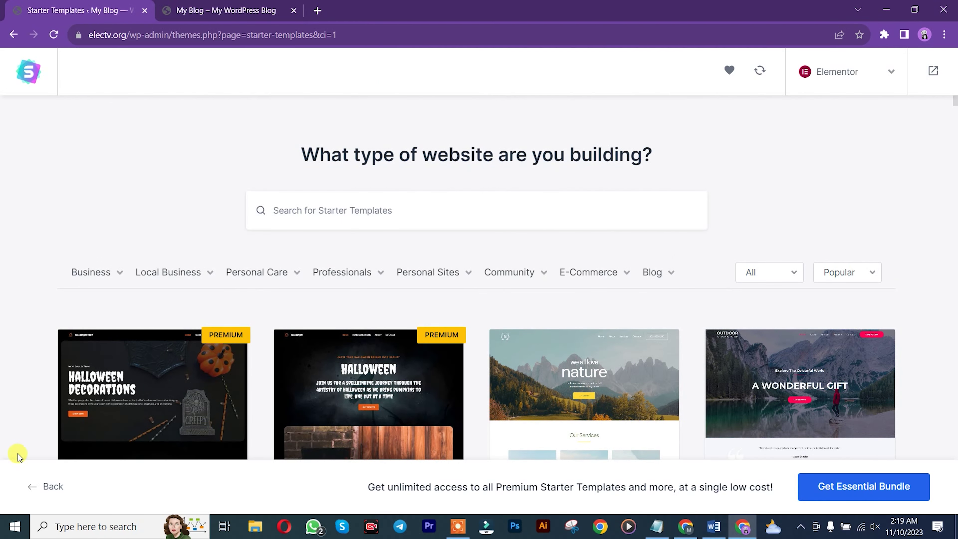
click(43, 493)
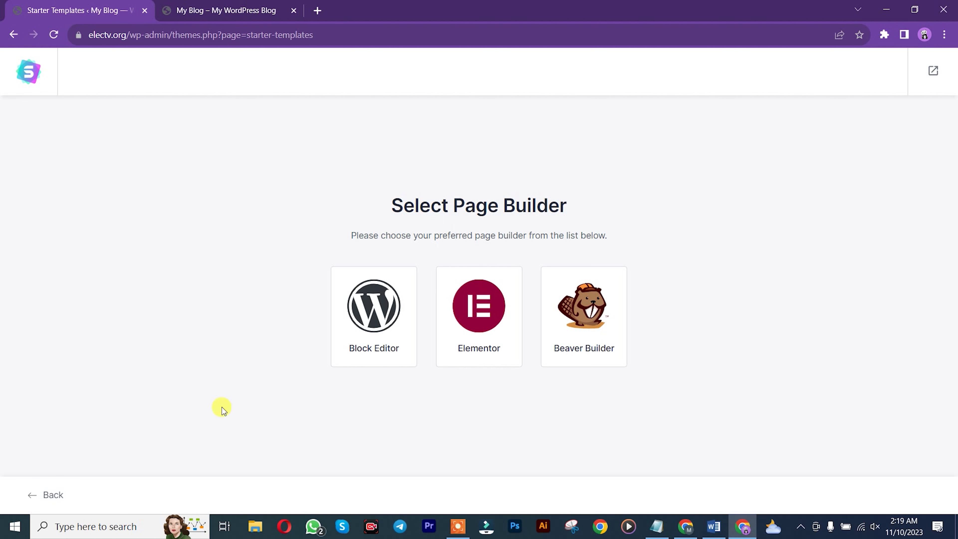
click(485, 295)
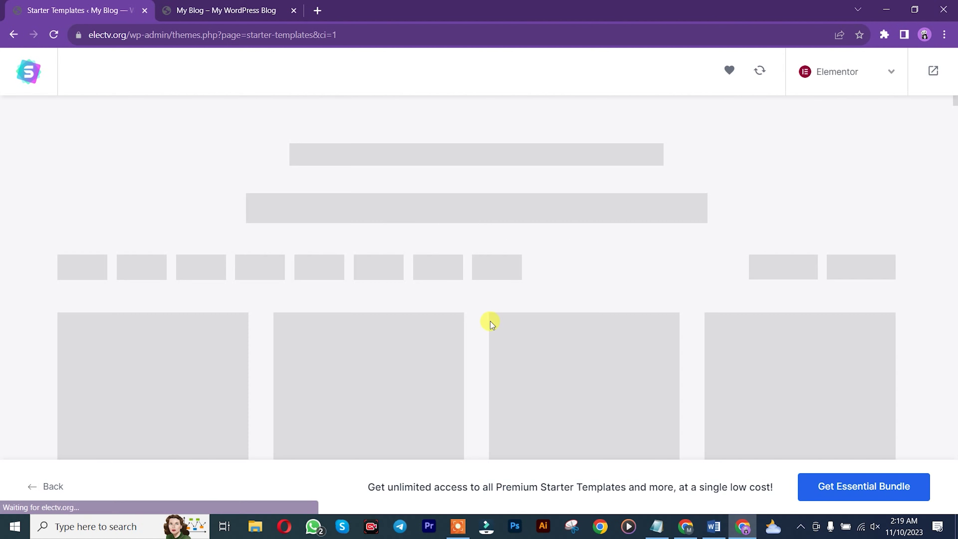
click(46, 489)
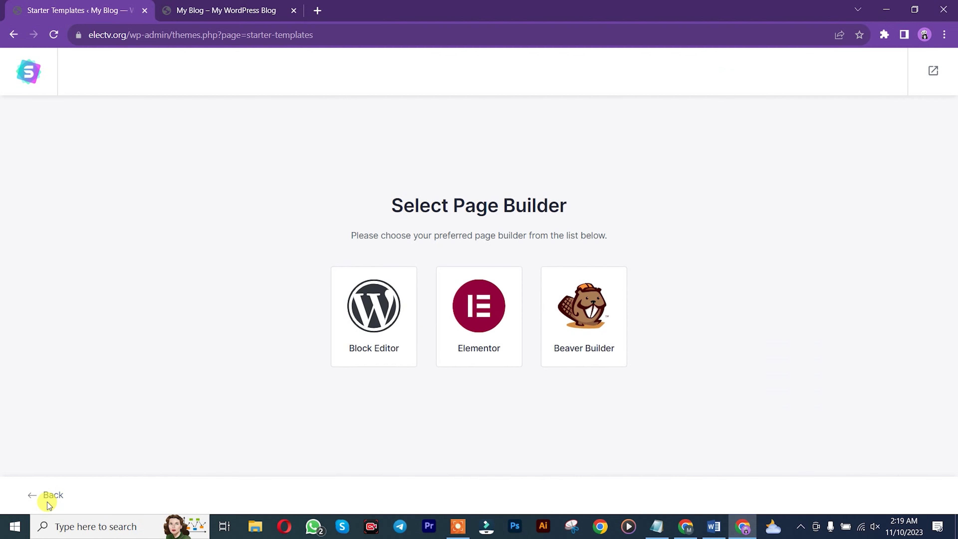
click(48, 497)
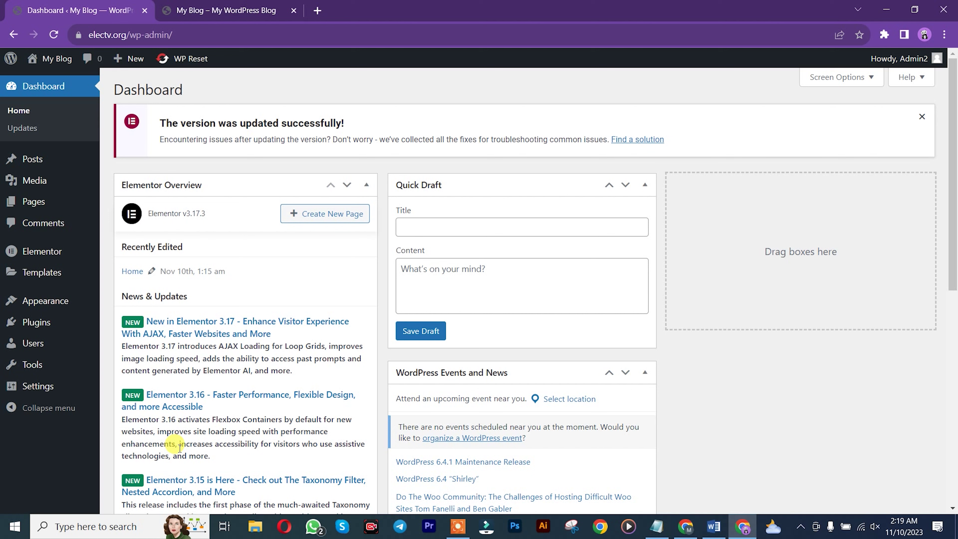
- Set the Home page's template to Elementor Full Width and update the page
mouse_move(34, 202)
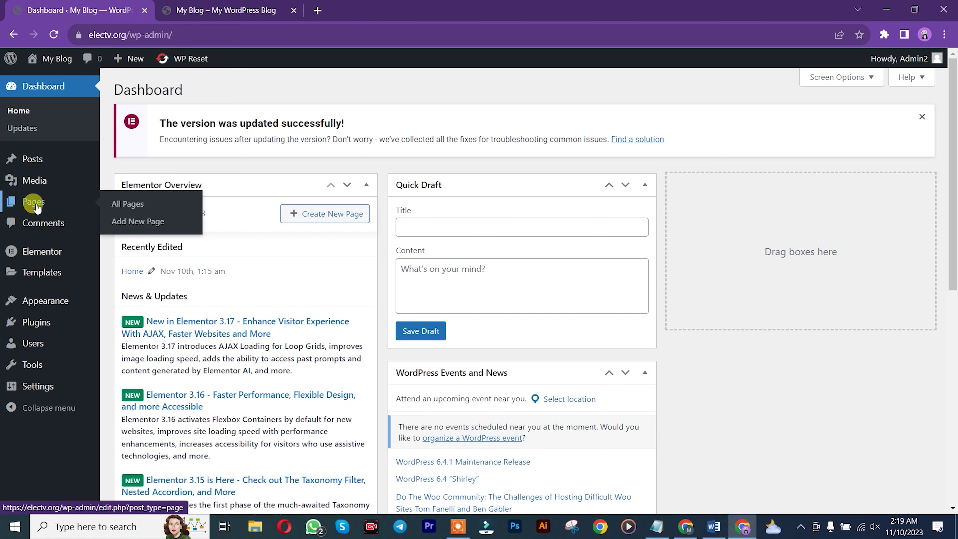
click(127, 204)
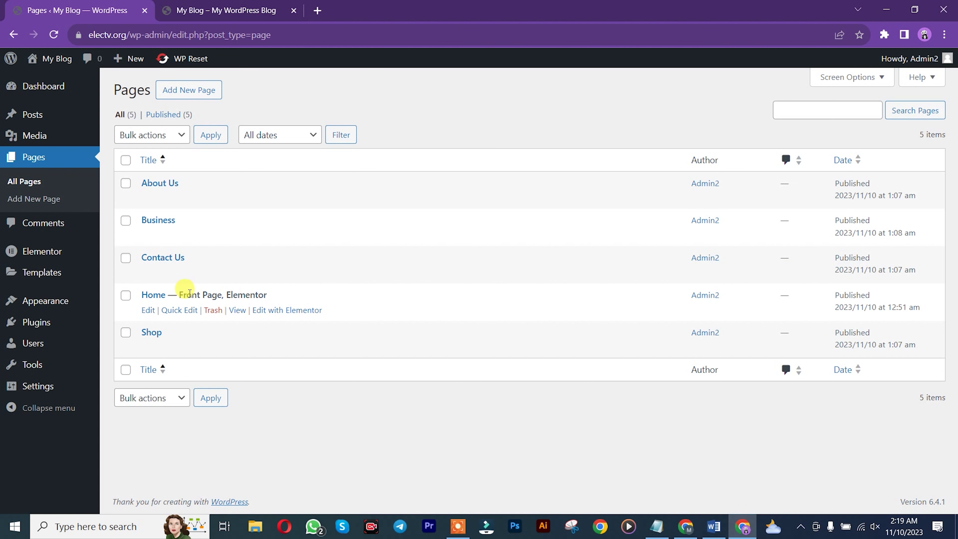
click(148, 310)
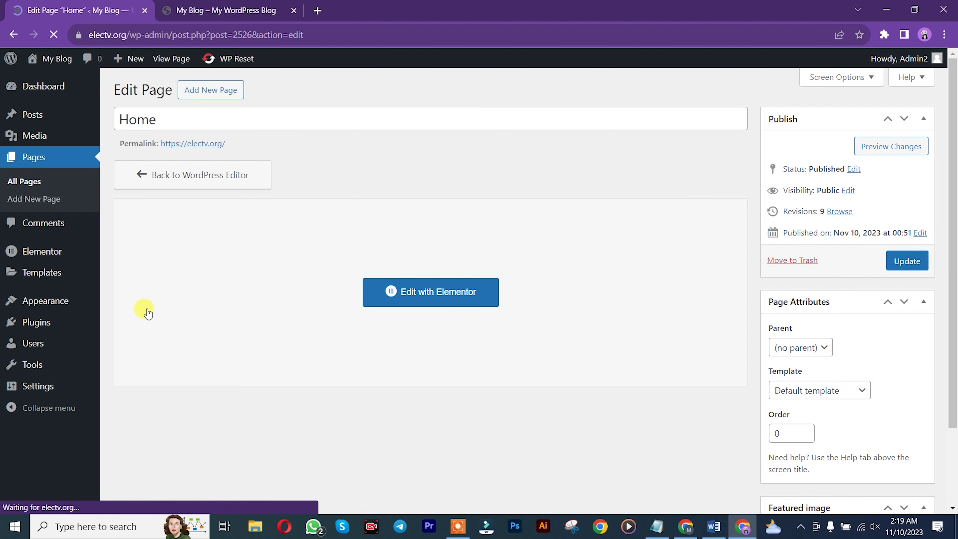
click(819, 390)
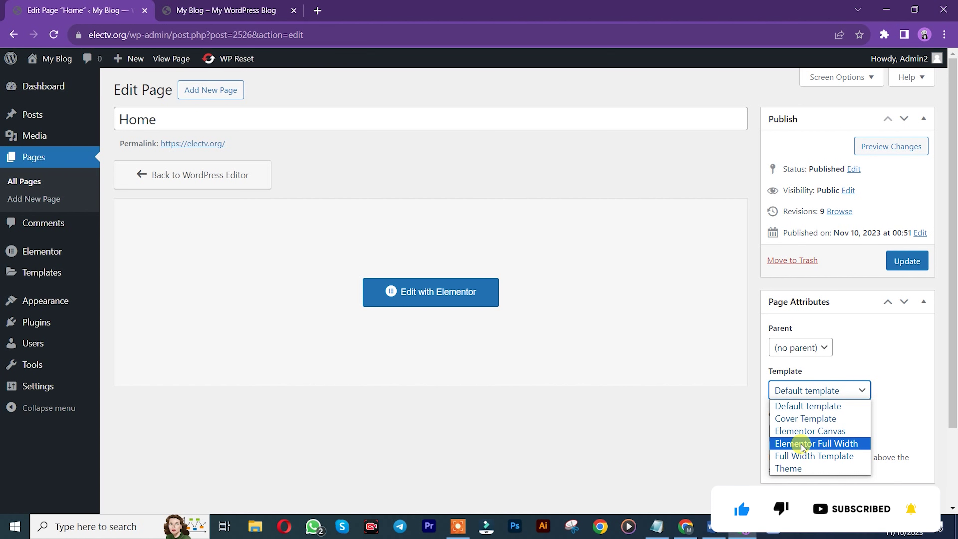
click(800, 443)
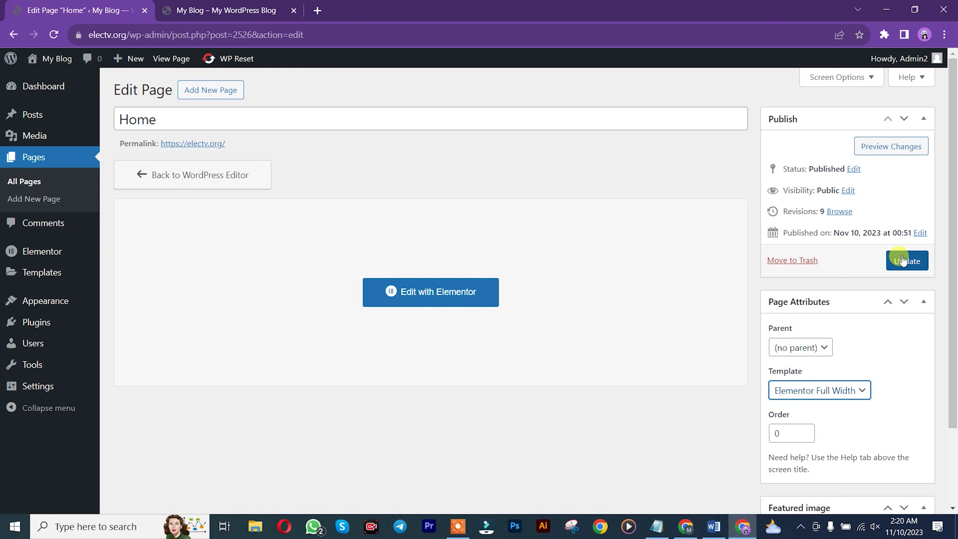
click(902, 265)
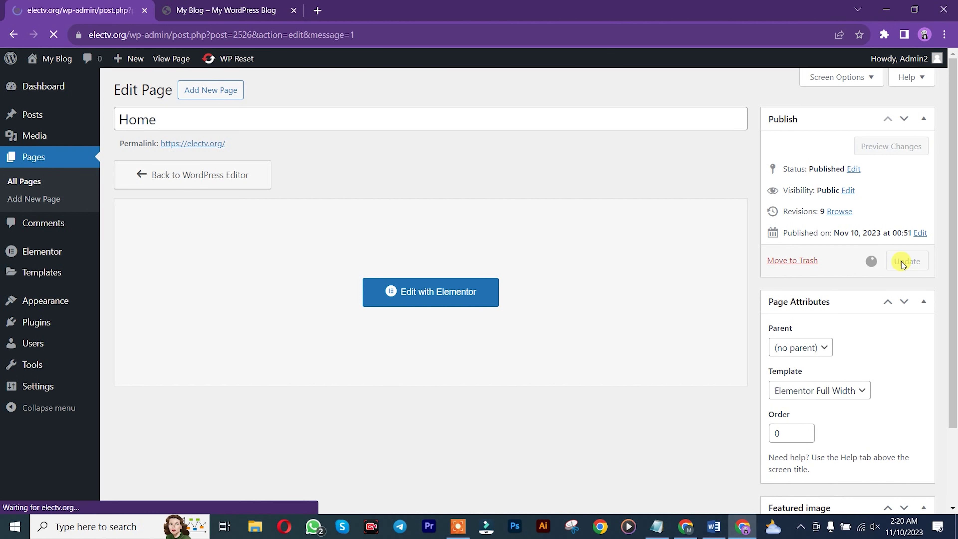
- Open the Home page's permalink in a new tab, check the live site, and return to the page editor
right_click(188, 181)
click(213, 190)
click(190, 5)
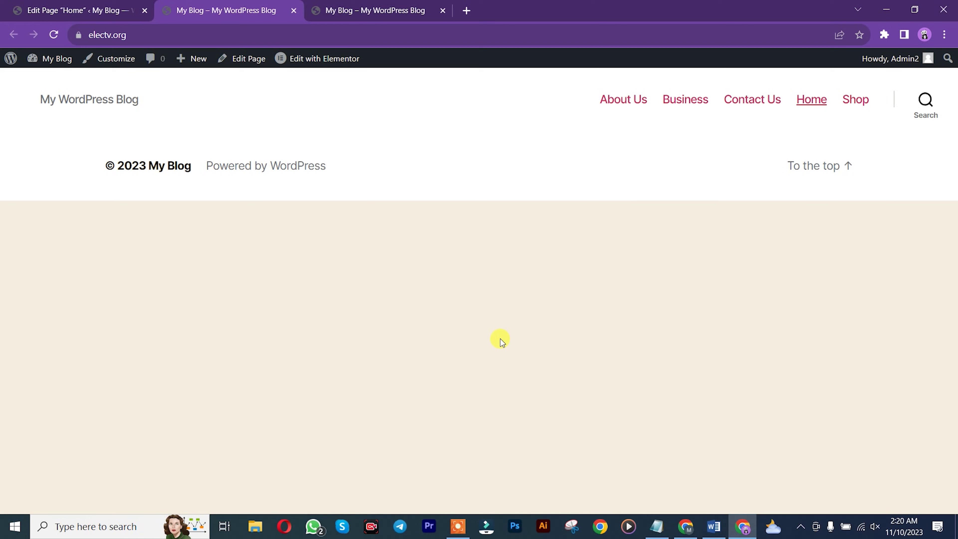
click(72, 10)
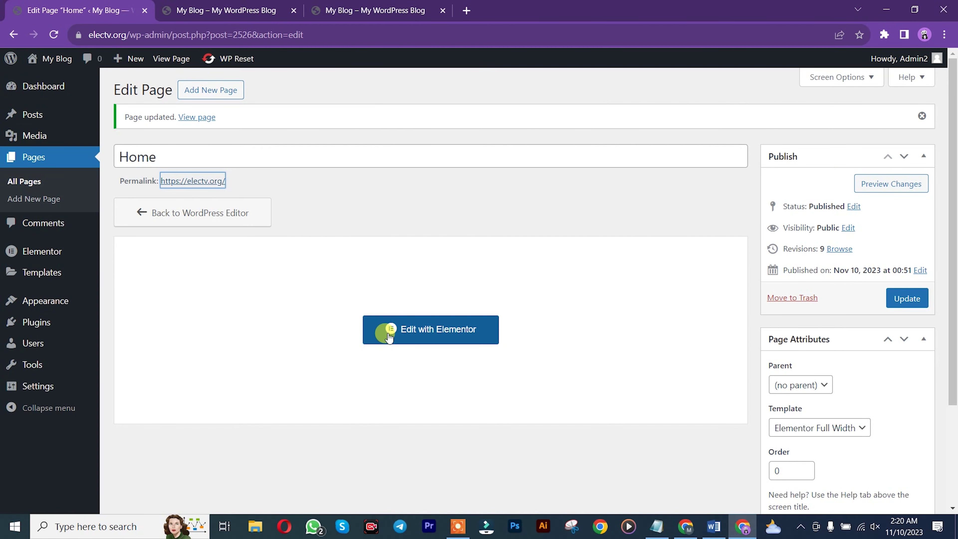
- Edit the Home page with Elementor and filter the Starter Templates page library to Free templates
click(411, 335)
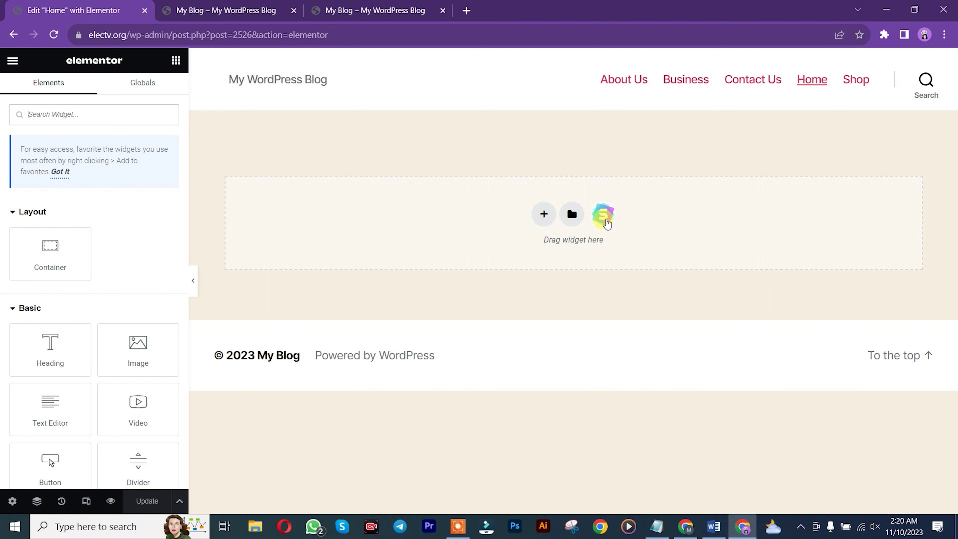
click(603, 215)
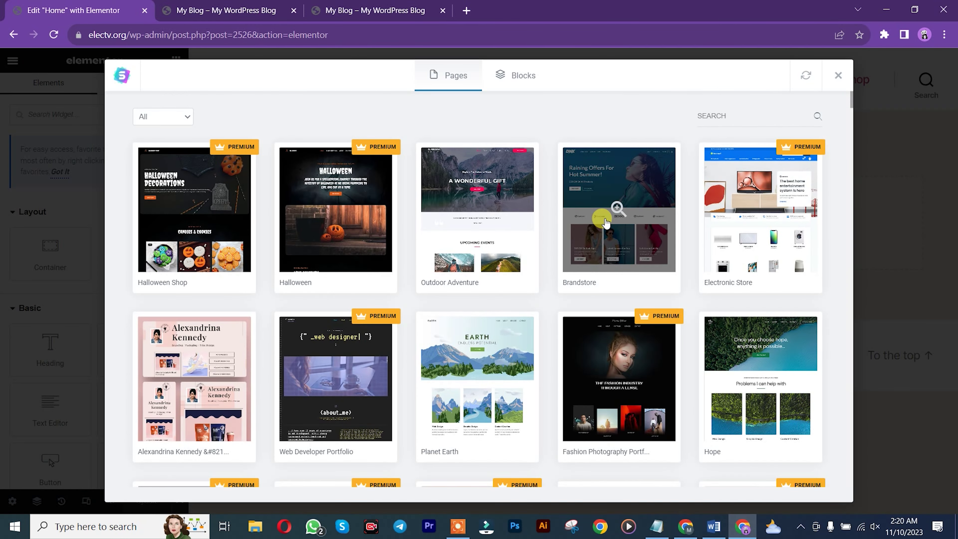
drag(851, 101, 852, 124)
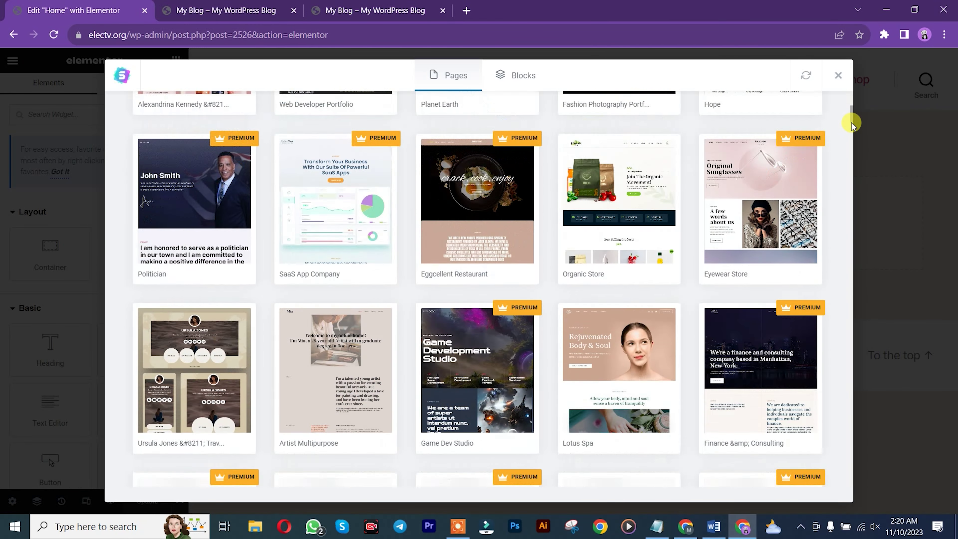
scroll(851, 125, down, 3)
scroll(783, 323, up, 7)
click(155, 117)
click(151, 141)
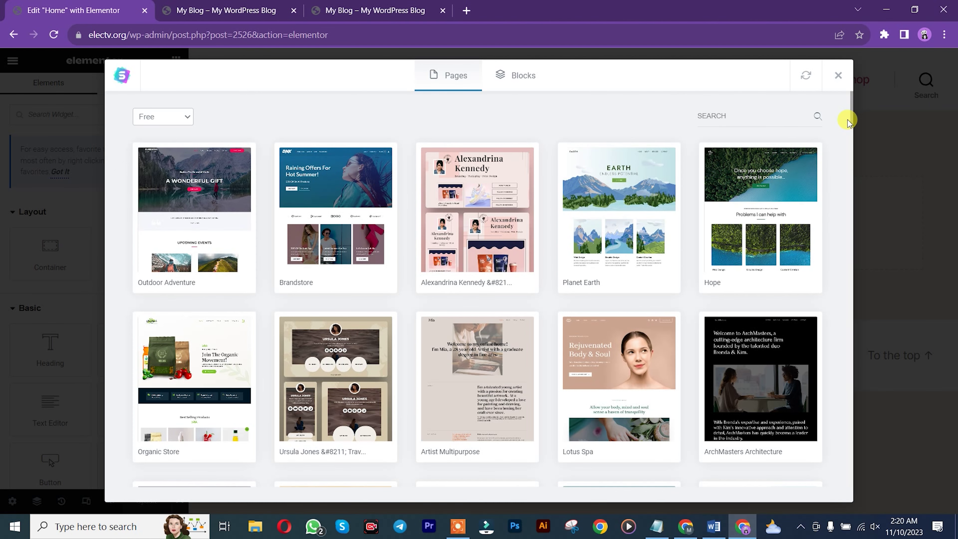
- Try to import the free Marcus Lock & Key locksmith page template with its required plugins
drag(849, 124, 850, 150)
scroll(613, 169, down, 5)
click(613, 169)
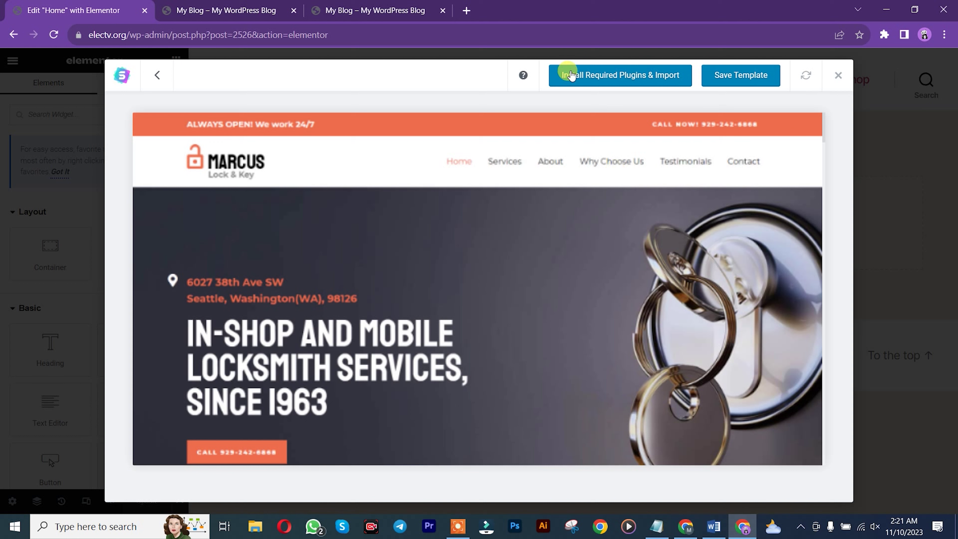
click(651, 82)
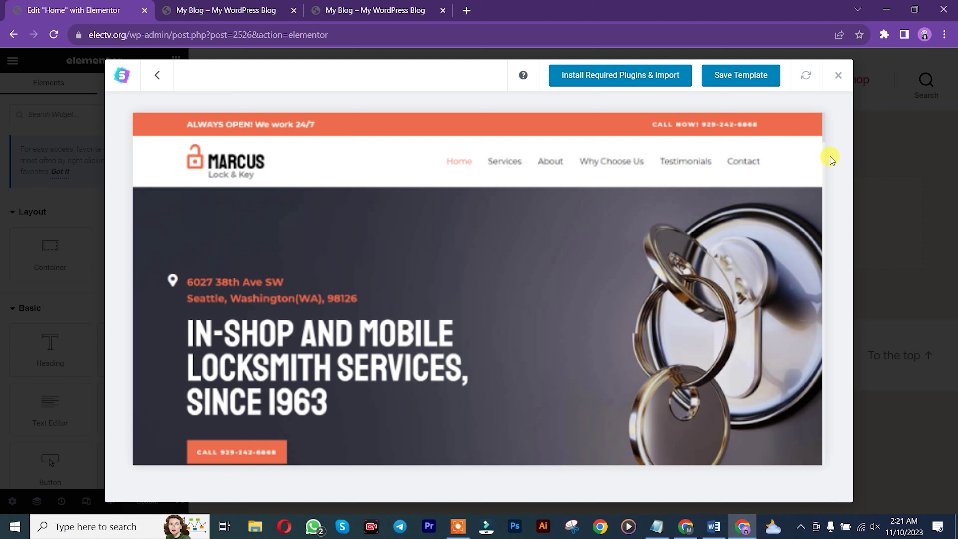
click(565, 88)
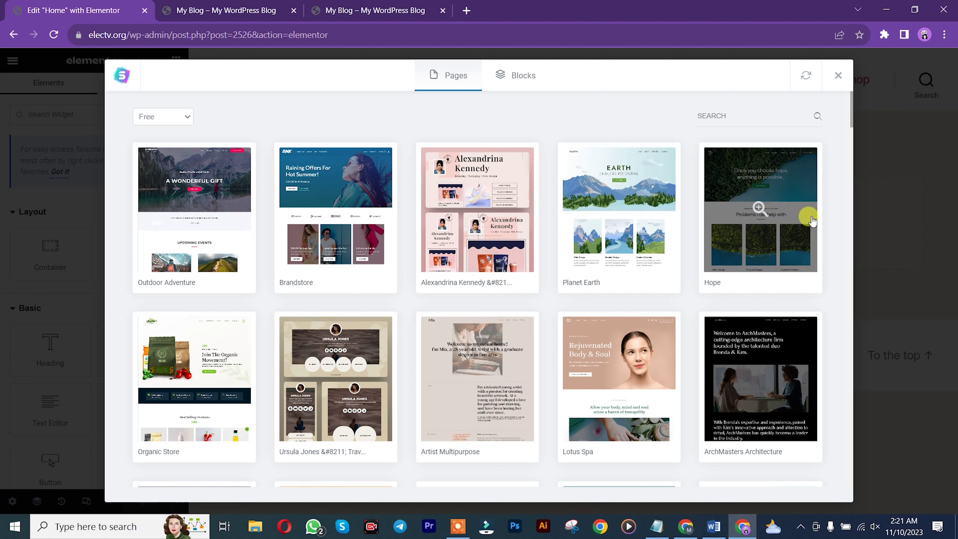
- Import the free Plant Shop page template into the Home page
drag(852, 117, 849, 183)
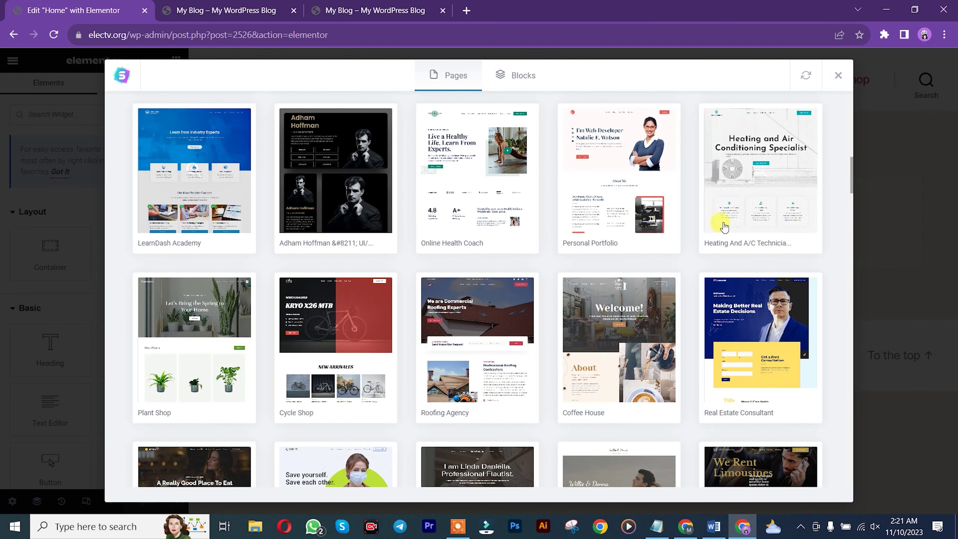
click(194, 339)
click(644, 75)
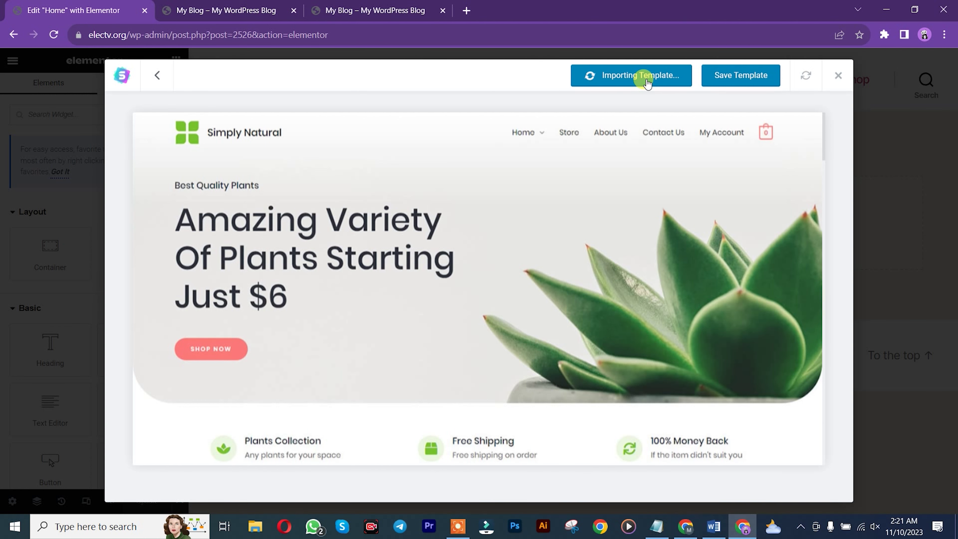
click(646, 81)
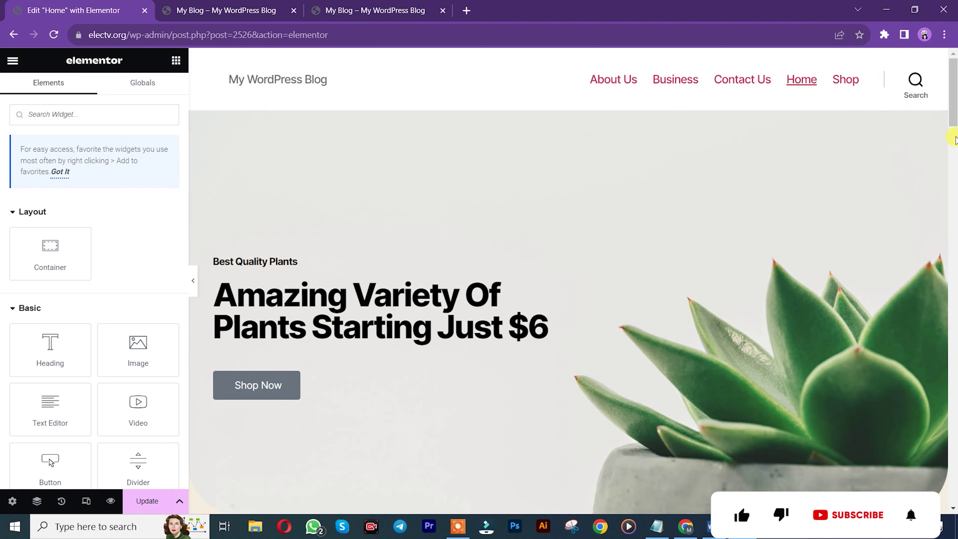
- Examine the sections of the imported plant shop page and the available Elementor widgets
drag(955, 100, 955, 225)
drag(185, 135, 187, 403)
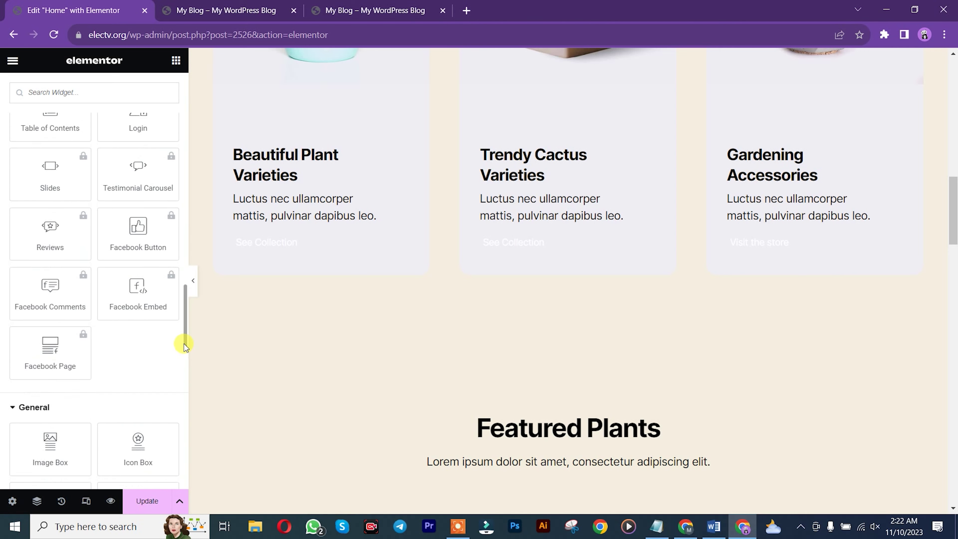
drag(183, 290, 183, 287)
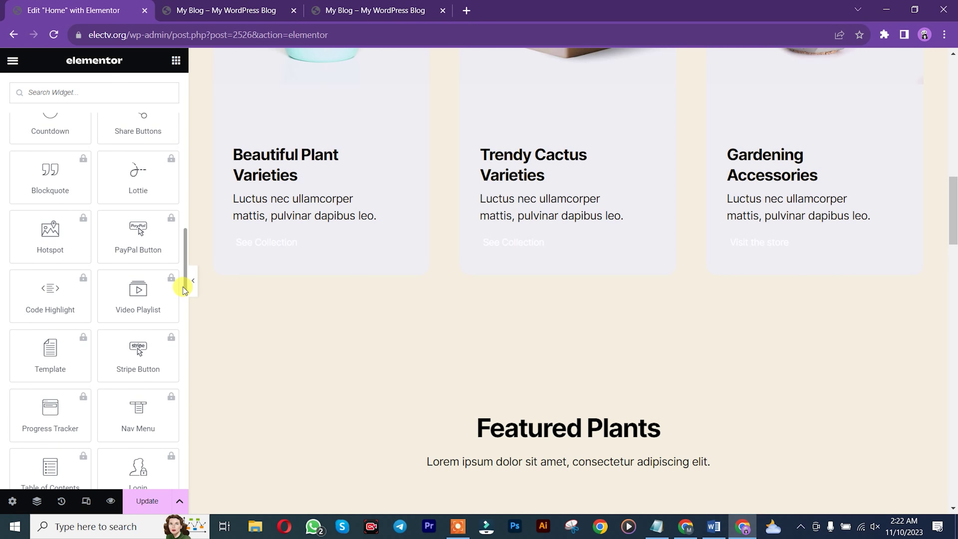
scroll(183, 287, down, 5)
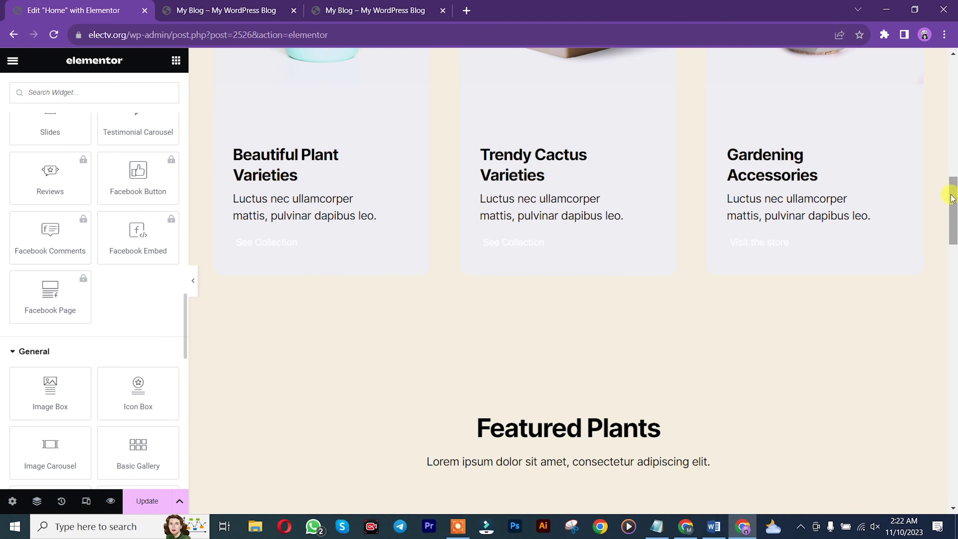
drag(953, 202, 952, 105)
click(464, 252)
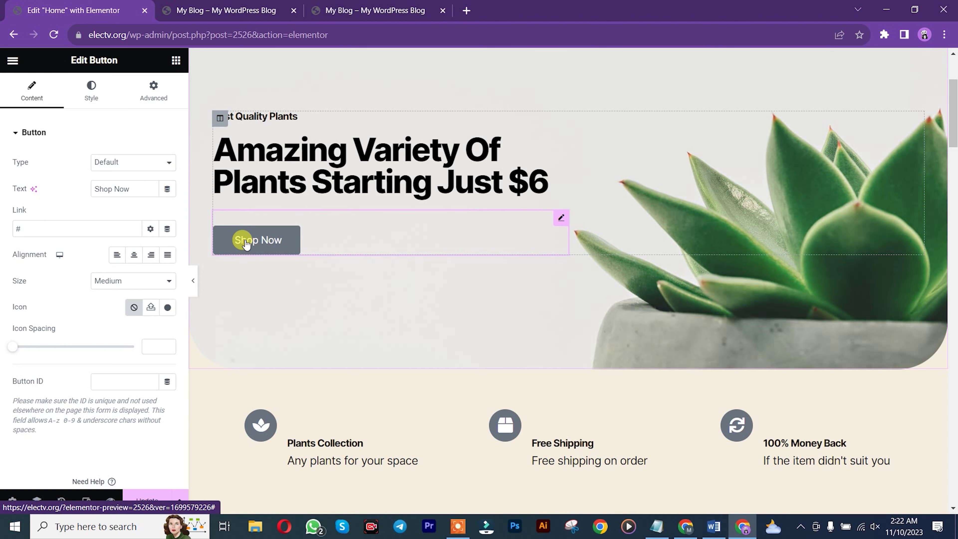
click(378, 6)
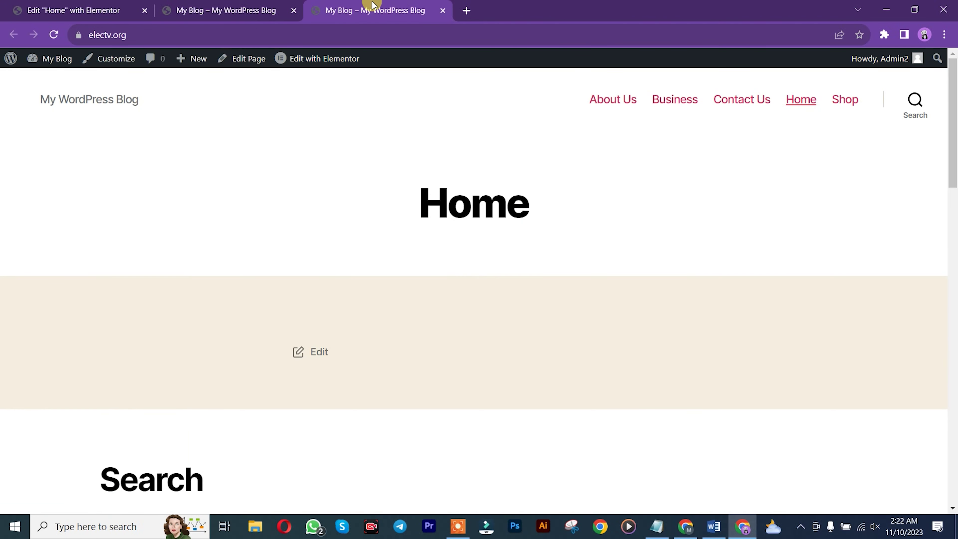
click(835, 97)
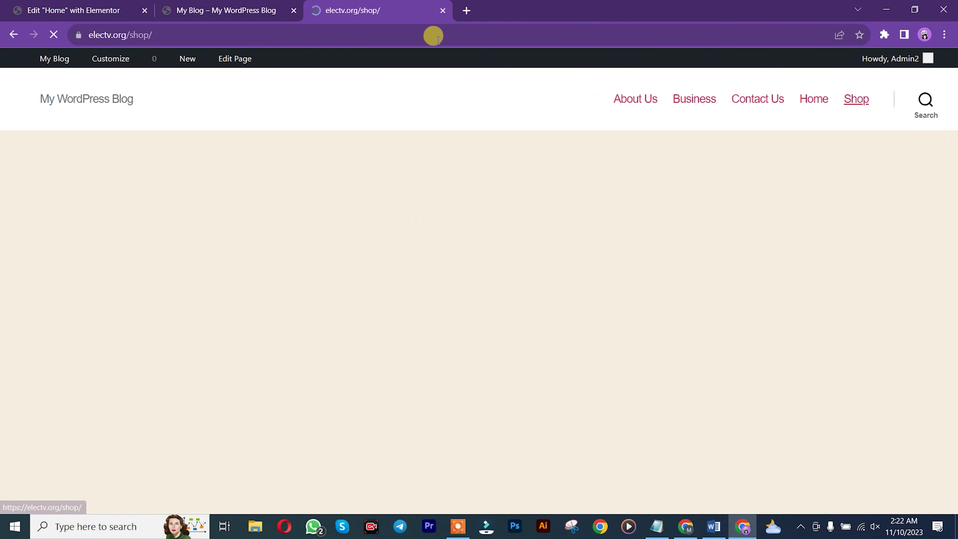
click(346, 28)
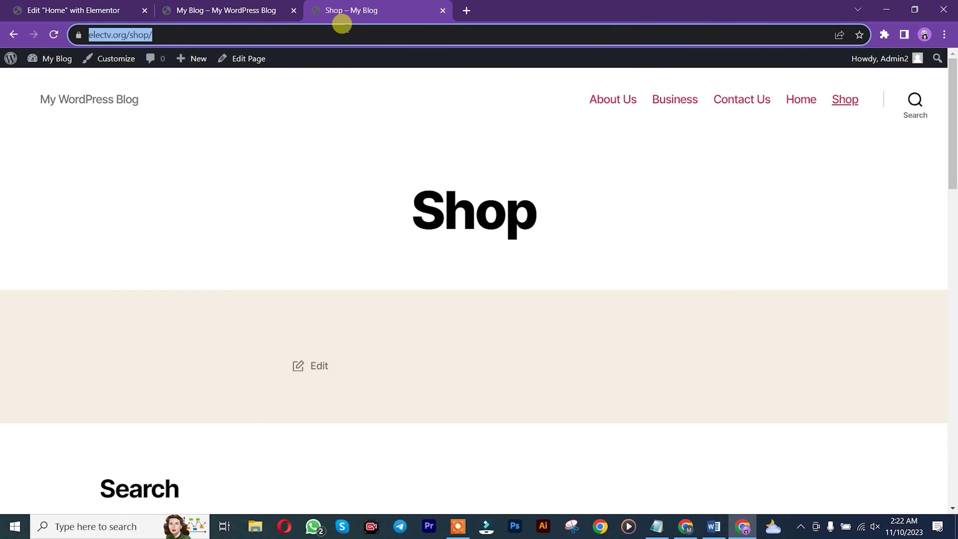
click(75, 11)
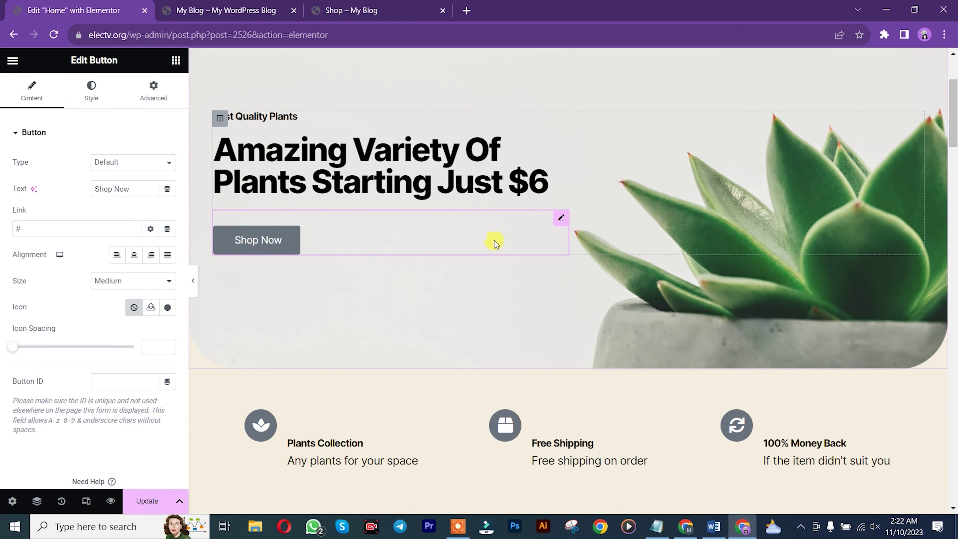
click(64, 230)
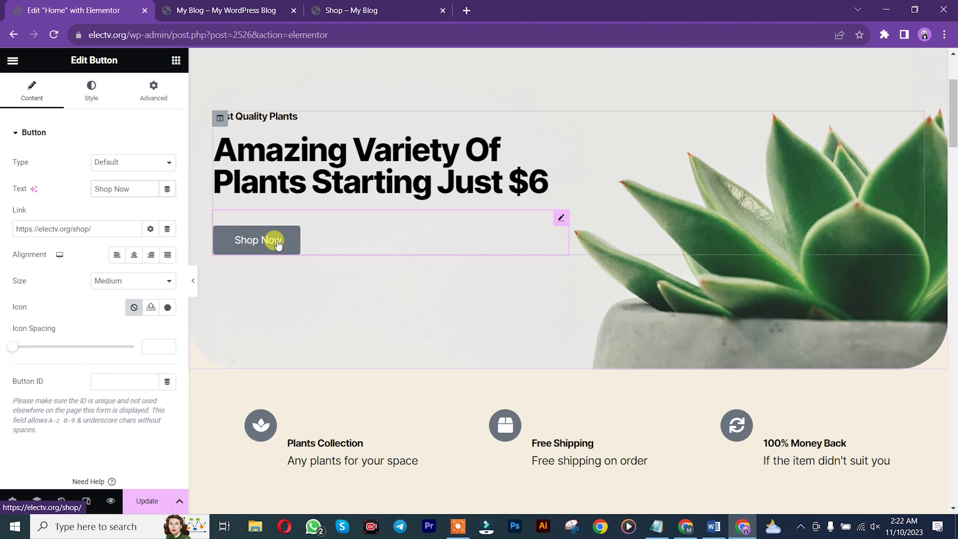
- Set the Shop Now button's text color to the light red #E49696
click(94, 90)
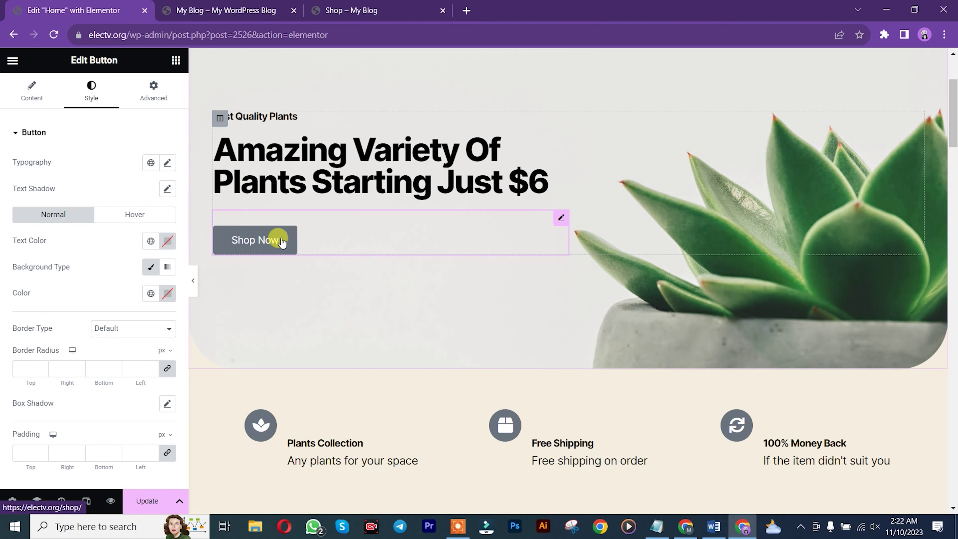
click(167, 241)
click(206, 311)
drag(210, 312, 145, 301)
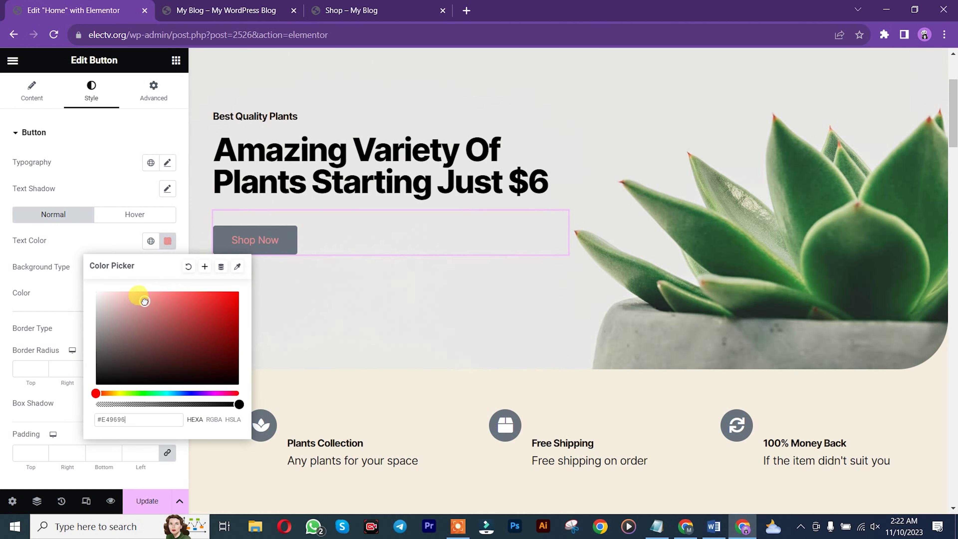
click(92, 143)
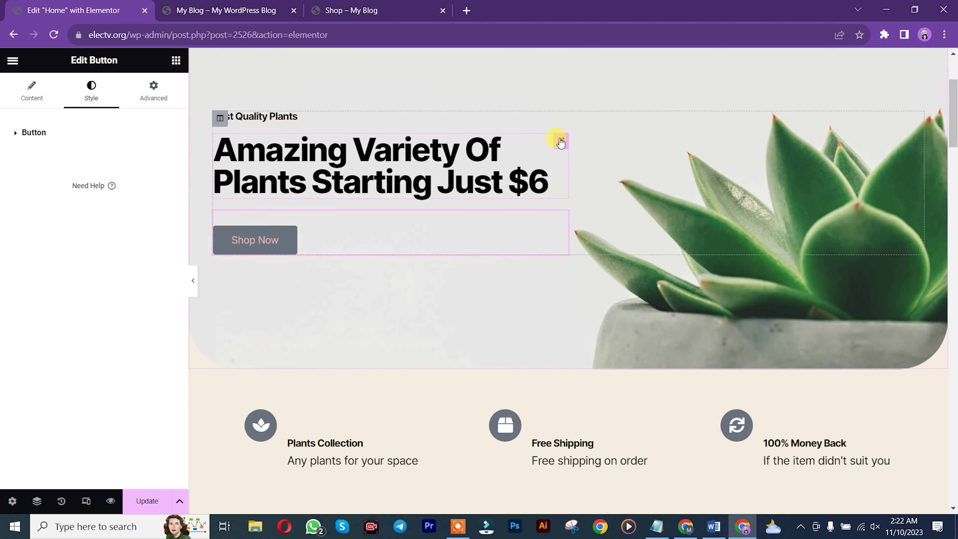
- Look at the settings of the hero heading and of the Trendy Cactus Varieties column
click(560, 143)
drag(954, 128, 953, 164)
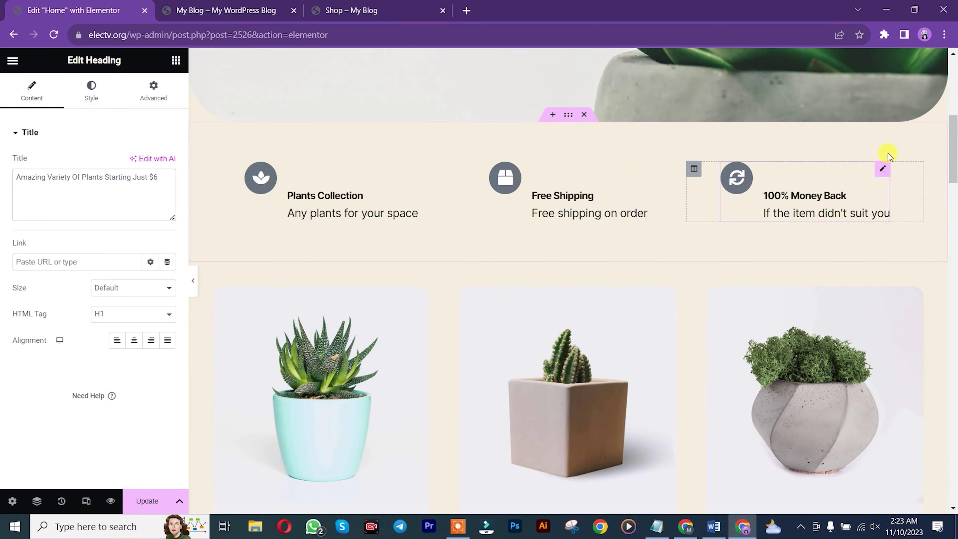
scroll(637, 183, down, 3)
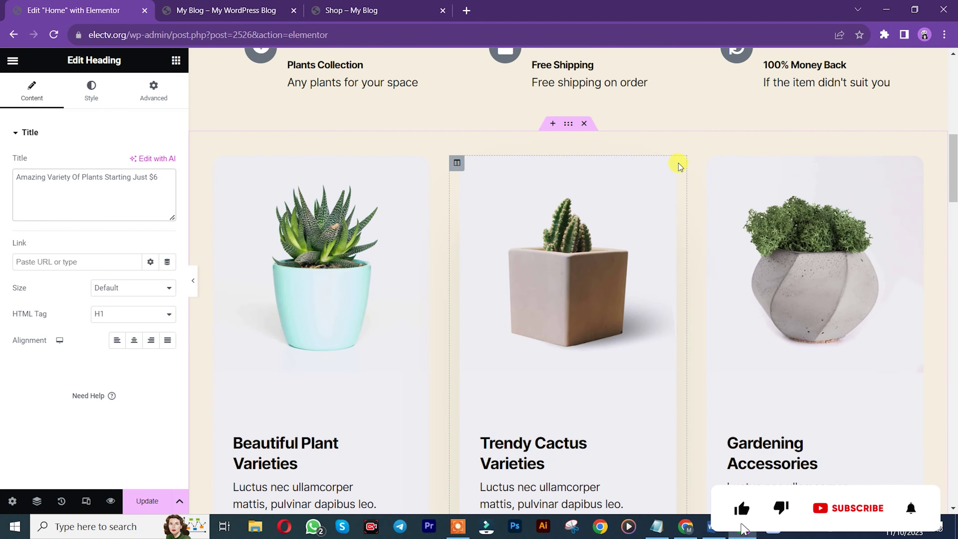
click(456, 162)
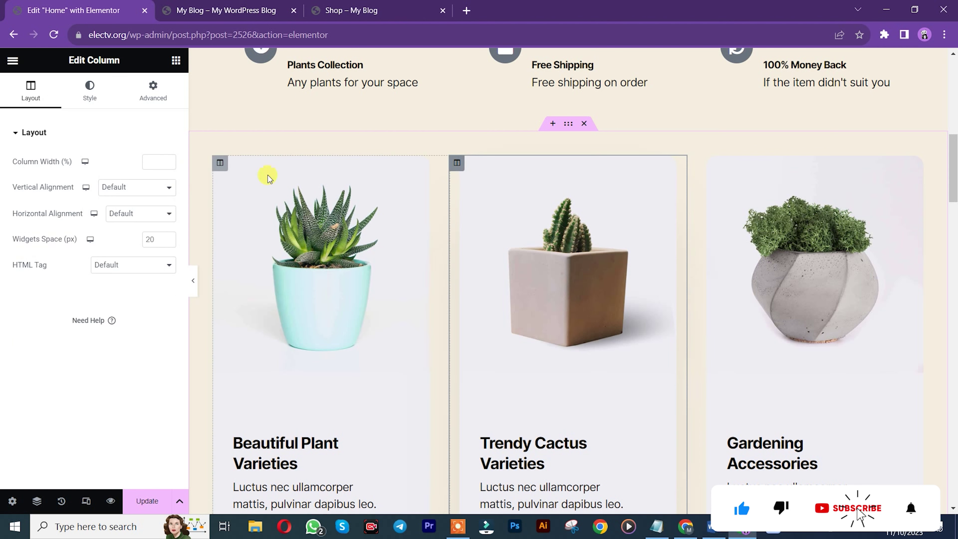
- Replace the paragraph under the Featured Plants heading with "mokube tech visti now"
drag(954, 187, 954, 256)
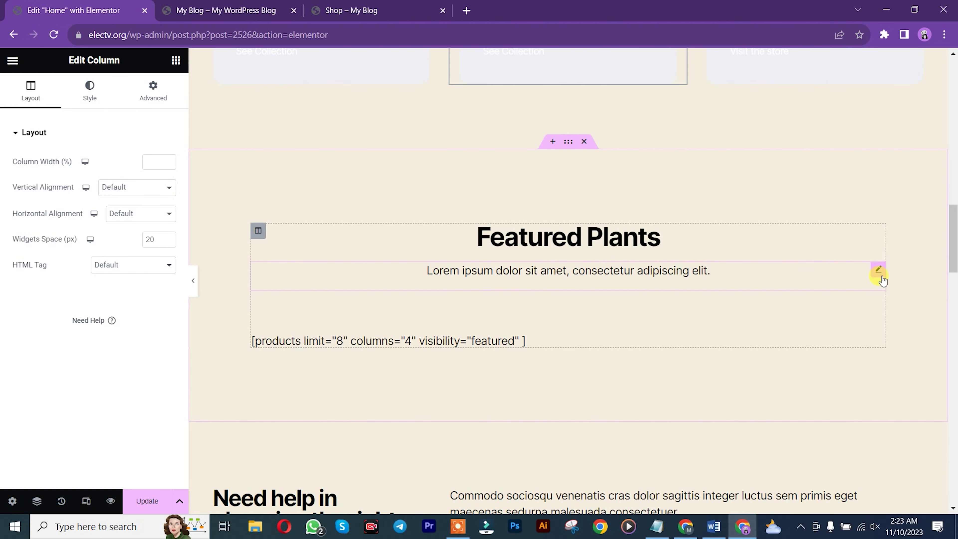
click(878, 271)
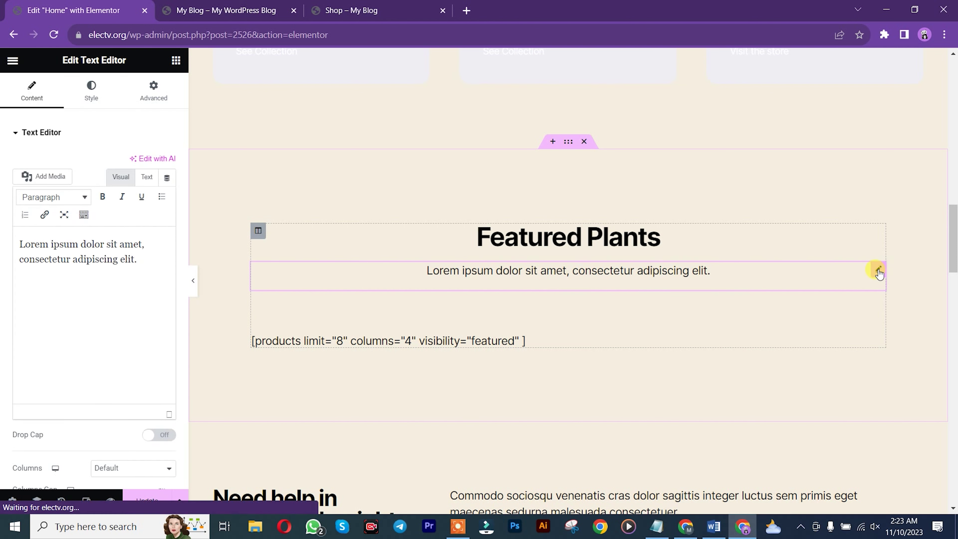
click(96, 271)
key(ctrl+a)
text(moku)
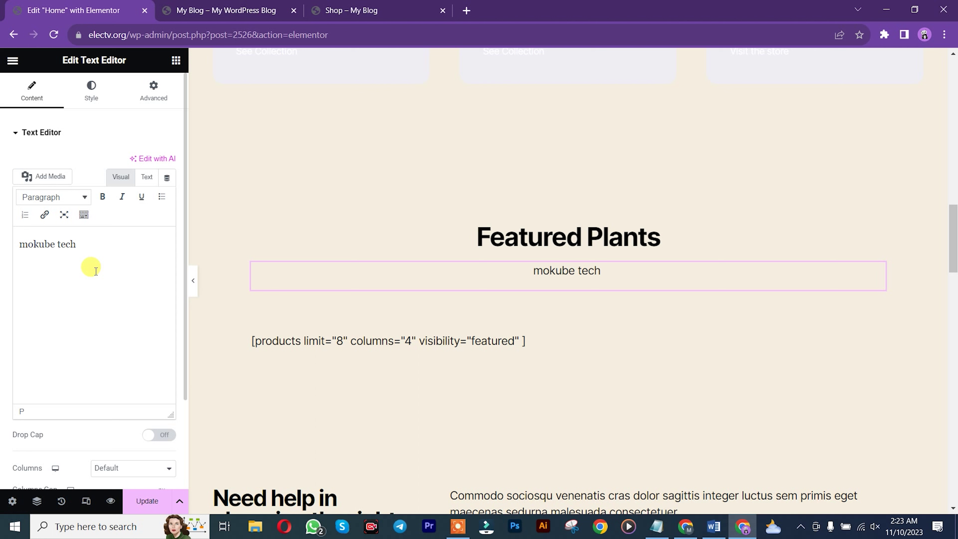
text(be tech v)
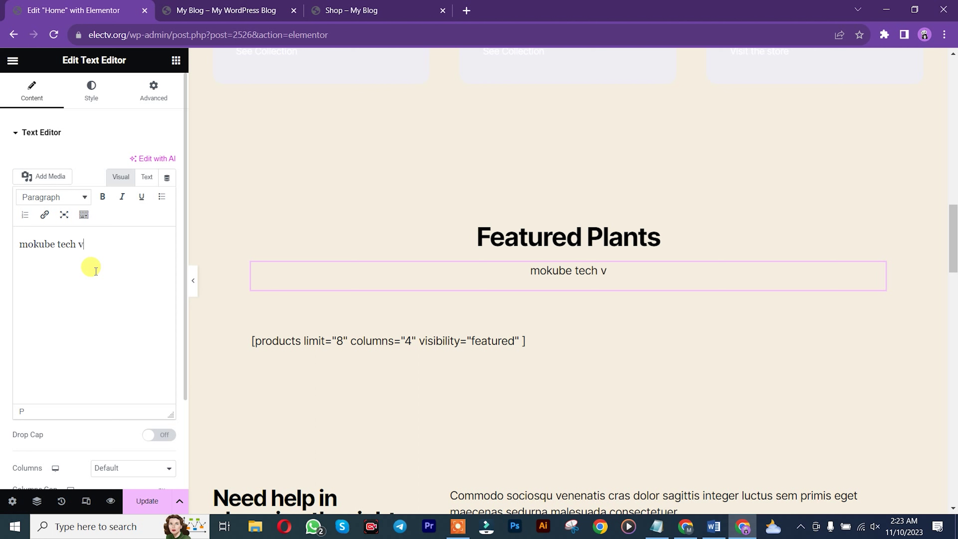
text(isti now)
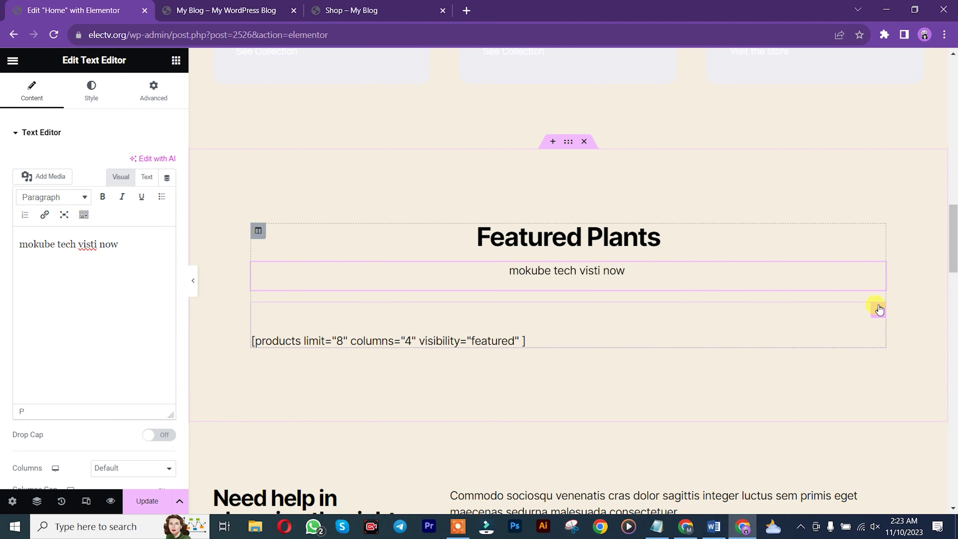
- Inspect the Featured Plants shortcode and the student testimonial's background image and text settings
click(879, 310)
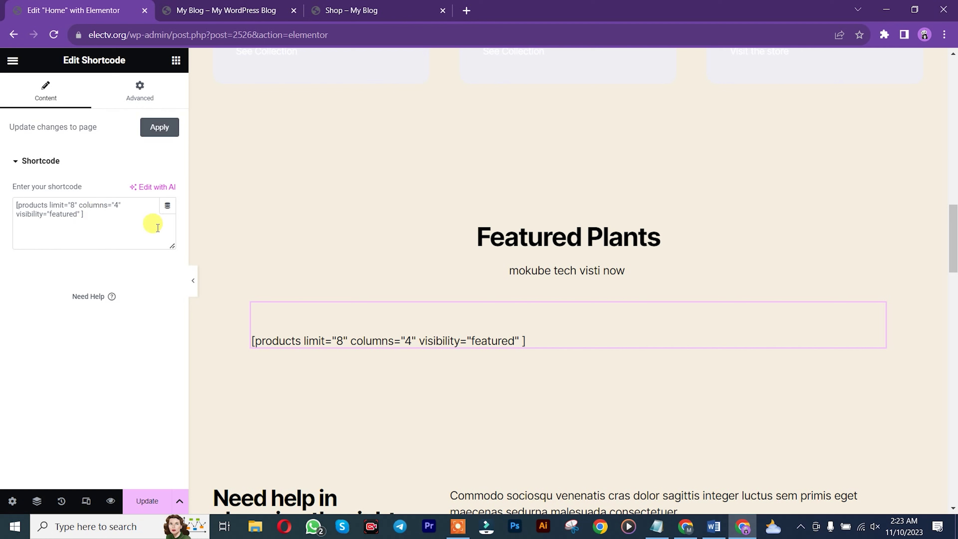
drag(951, 238, 950, 361)
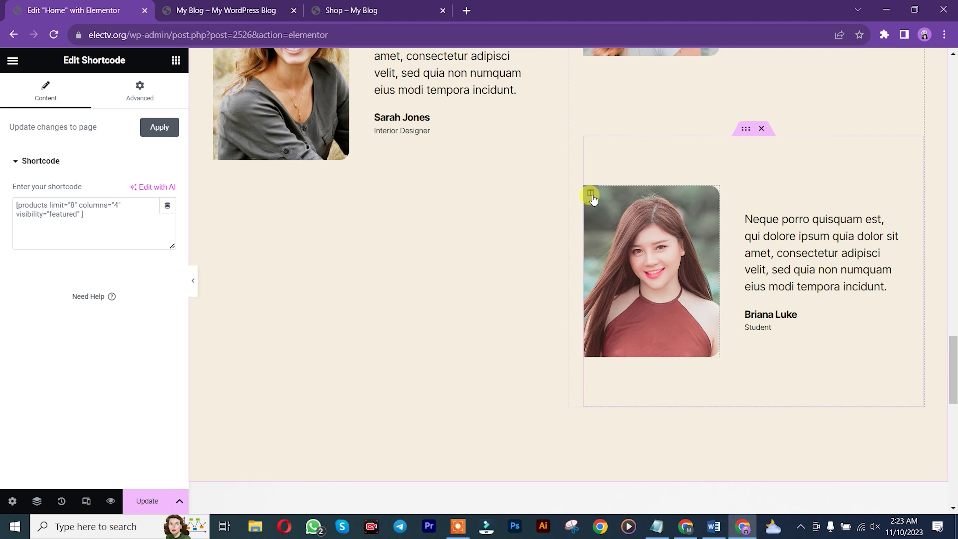
click(590, 193)
click(90, 94)
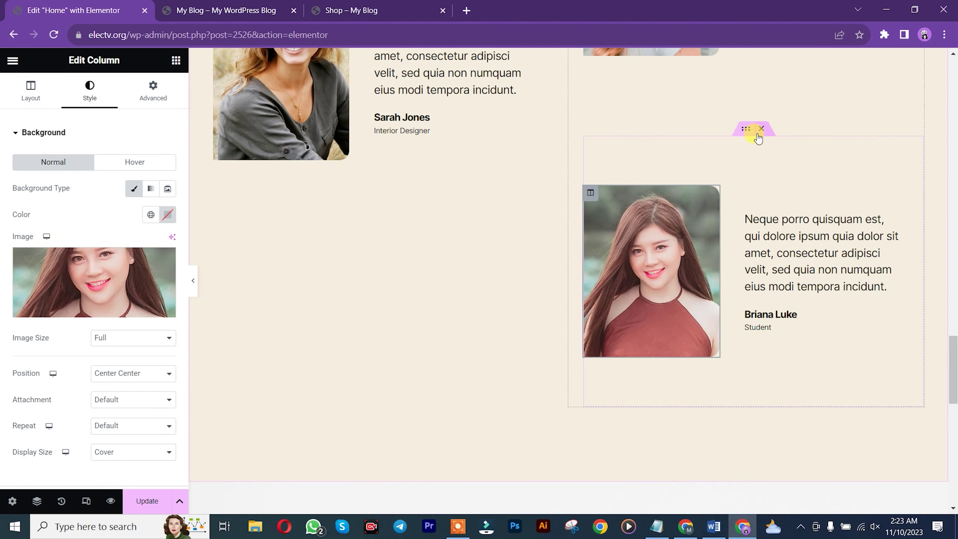
click(891, 218)
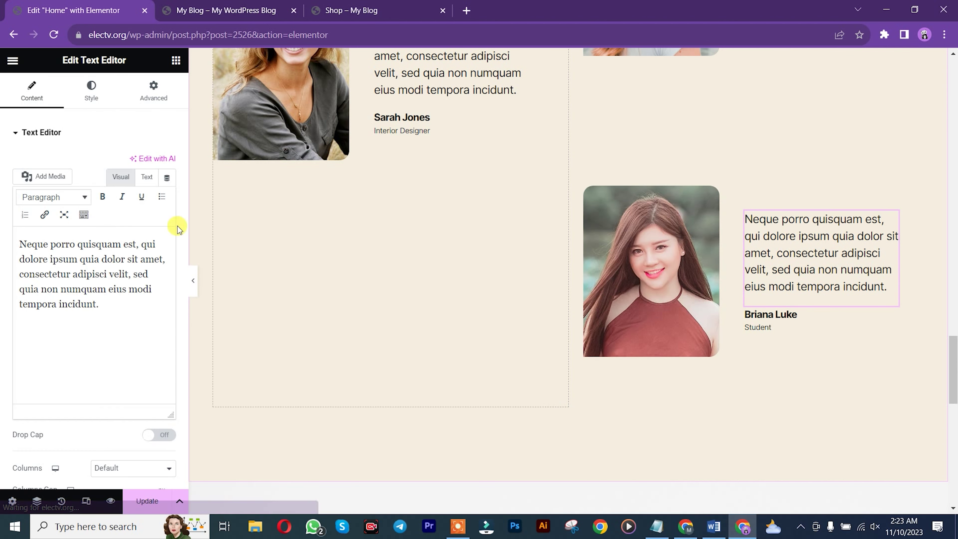
click(891, 332)
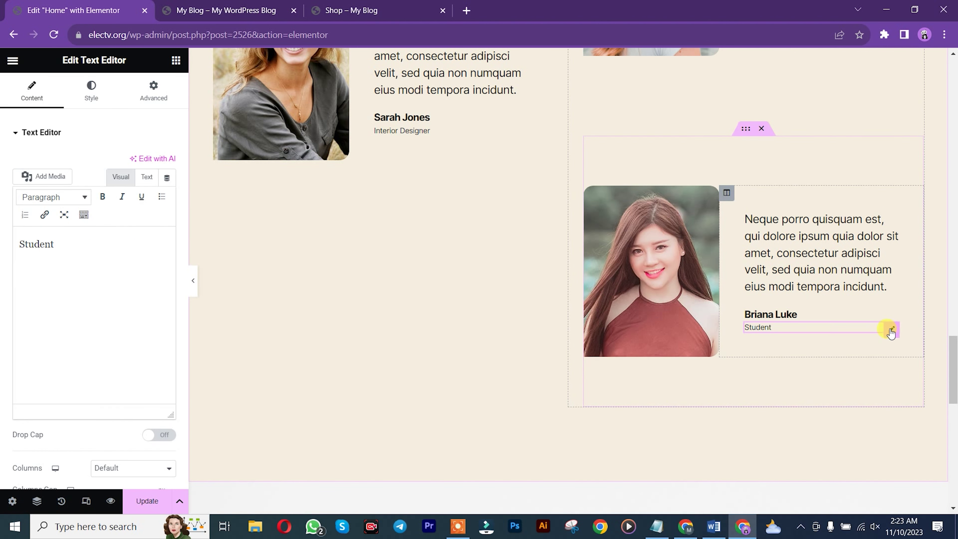
drag(952, 363, 954, 422)
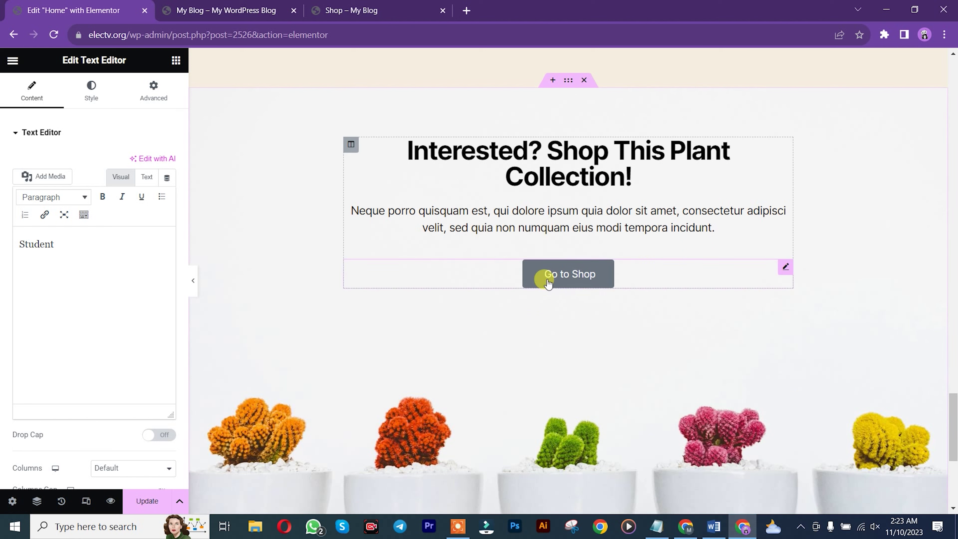
click(787, 268)
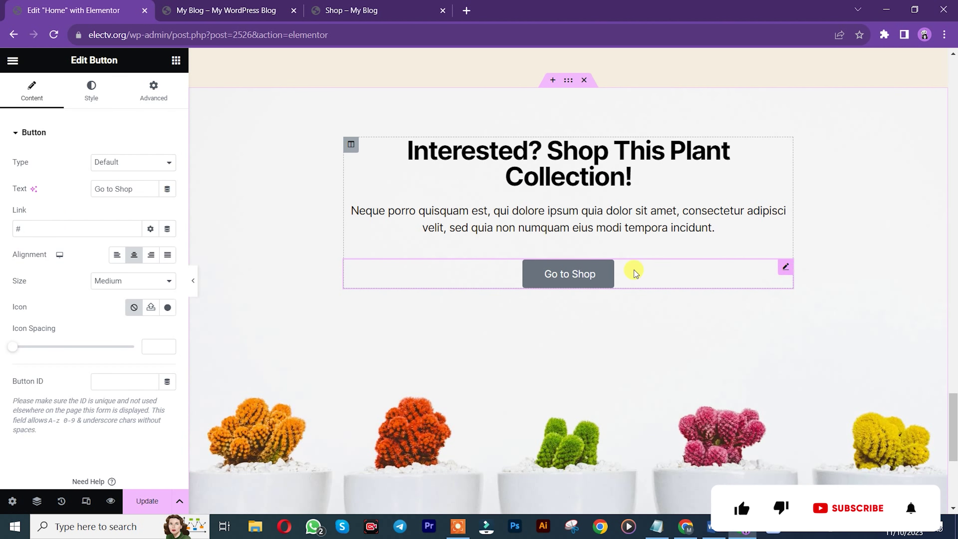
click(67, 228)
key(ctrl+a)
text(https://electv.org/shop/)
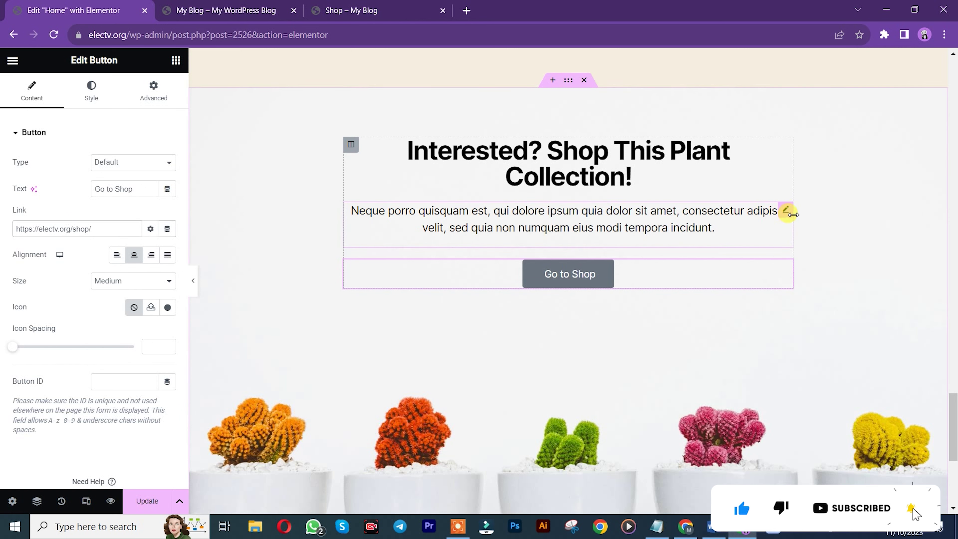
- Examine the paragraph and the background image settings of the "Interested? Shop This Plant Collection!" section
click(786, 211)
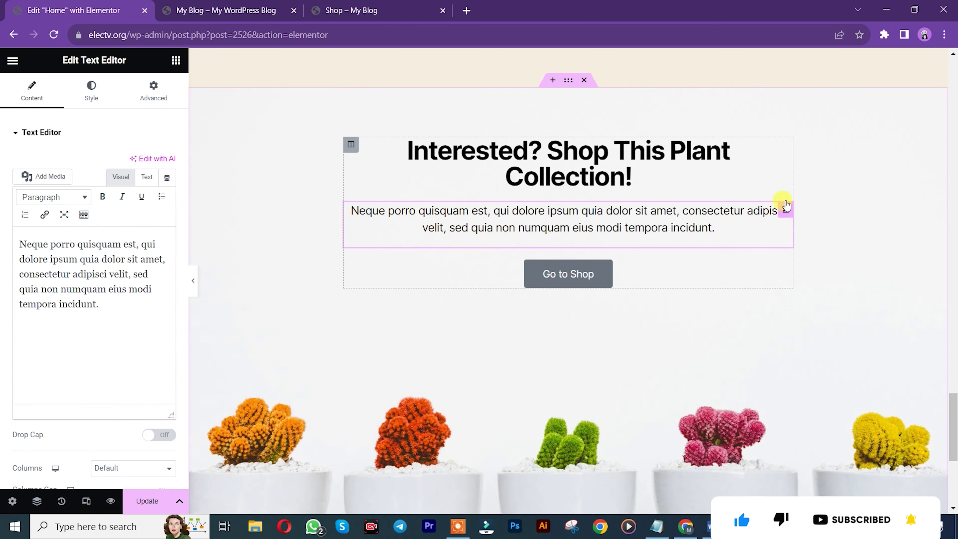
scroll(662, 271, down, 5)
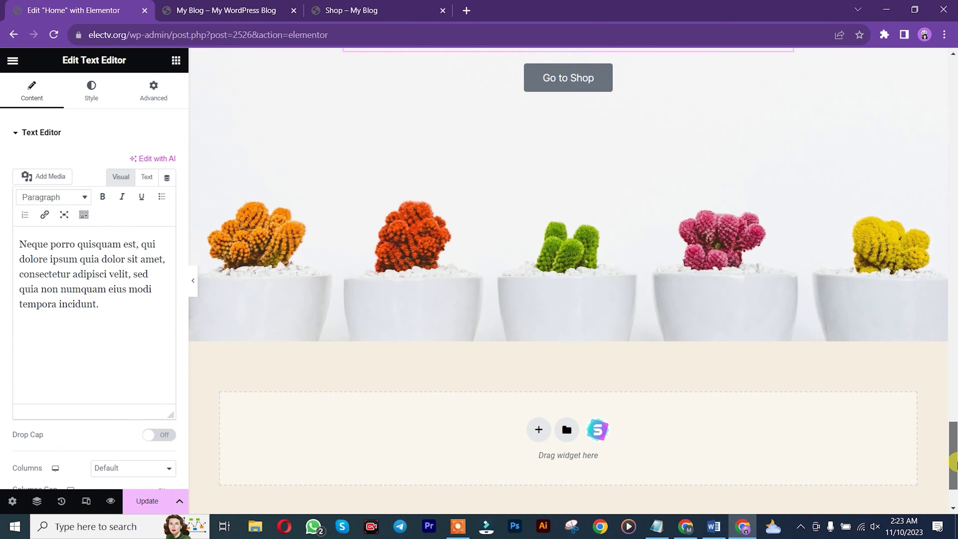
drag(953, 456, 953, 403)
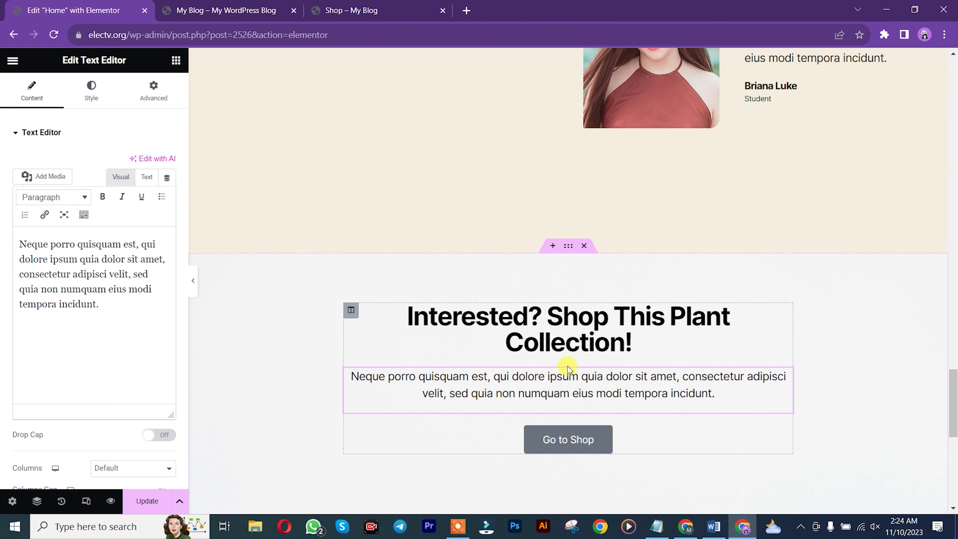
drag(953, 400, 954, 428)
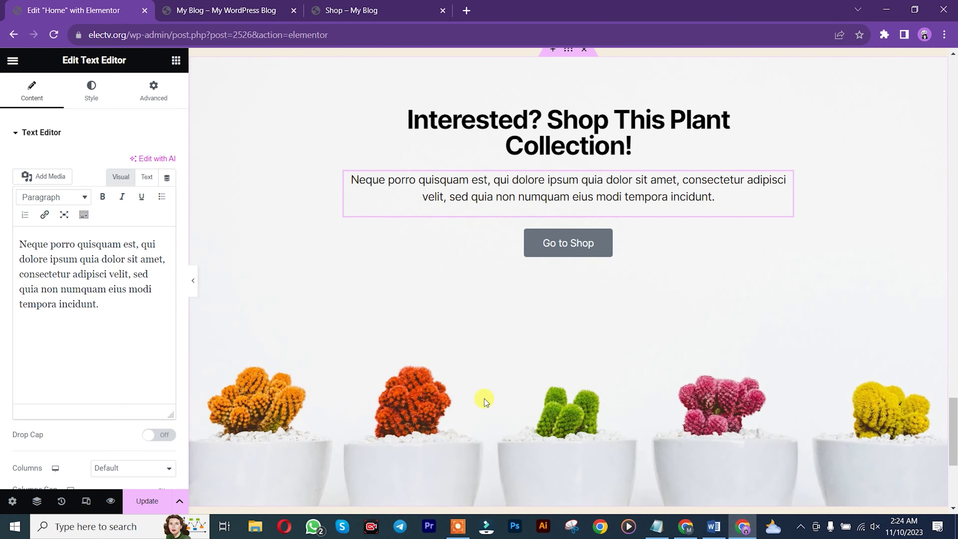
scroll(896, 430, up, 8)
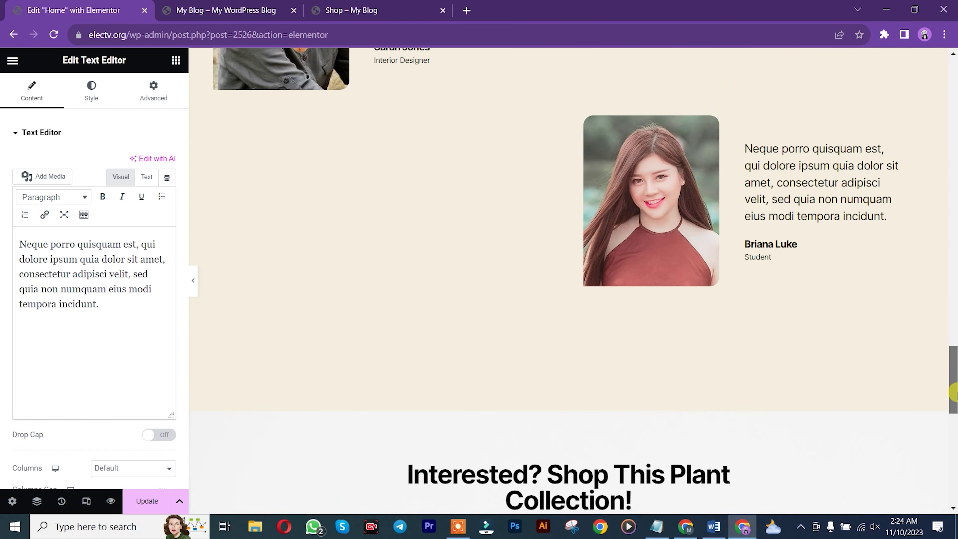
scroll(913, 375, down, 4)
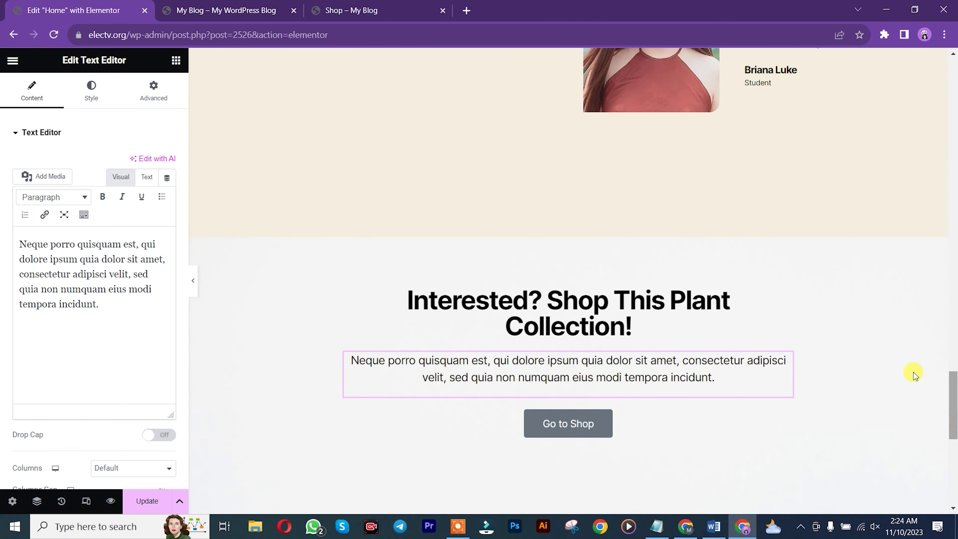
click(569, 231)
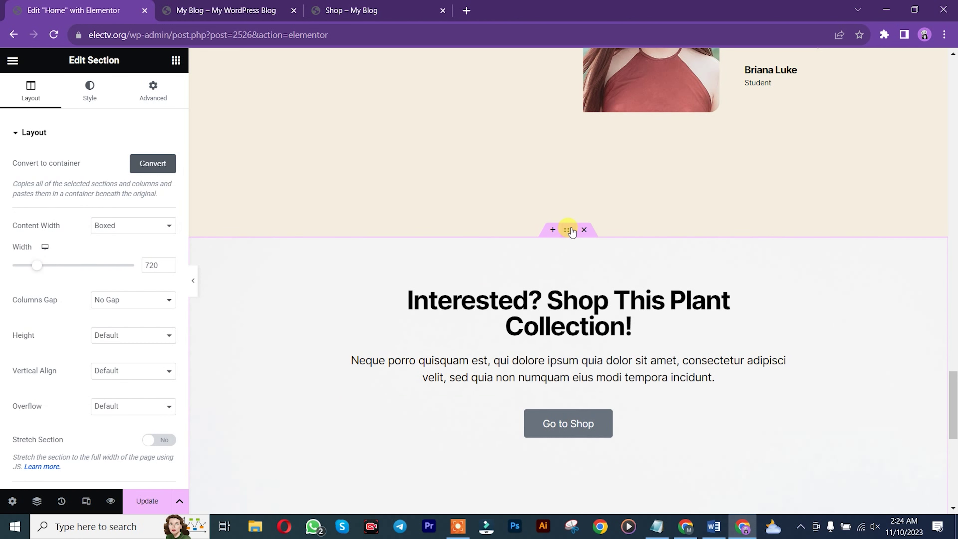
click(90, 95)
mouse_move(101, 272)
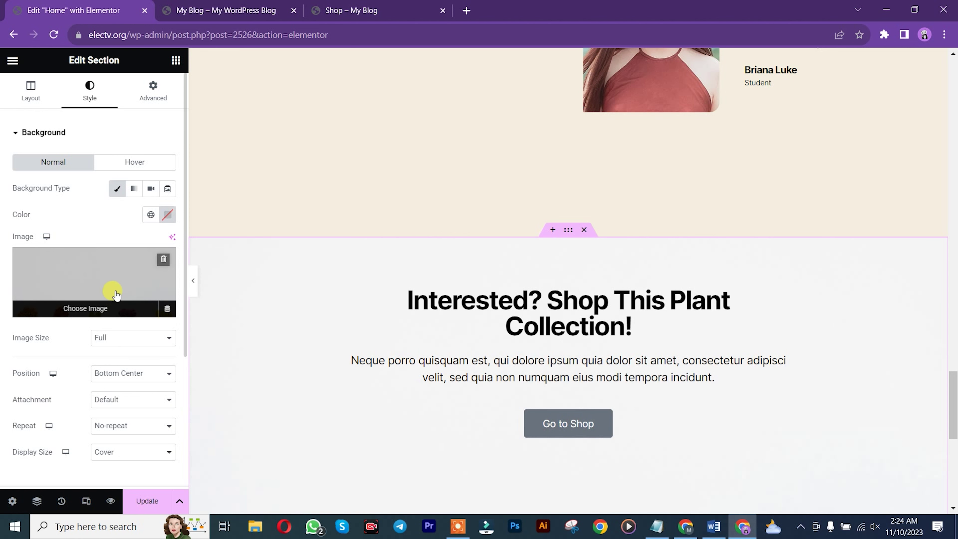
- Add a new container with a four-column structure below the "Interested? Shop This Plant Collection!" section
drag(954, 375, 954, 462)
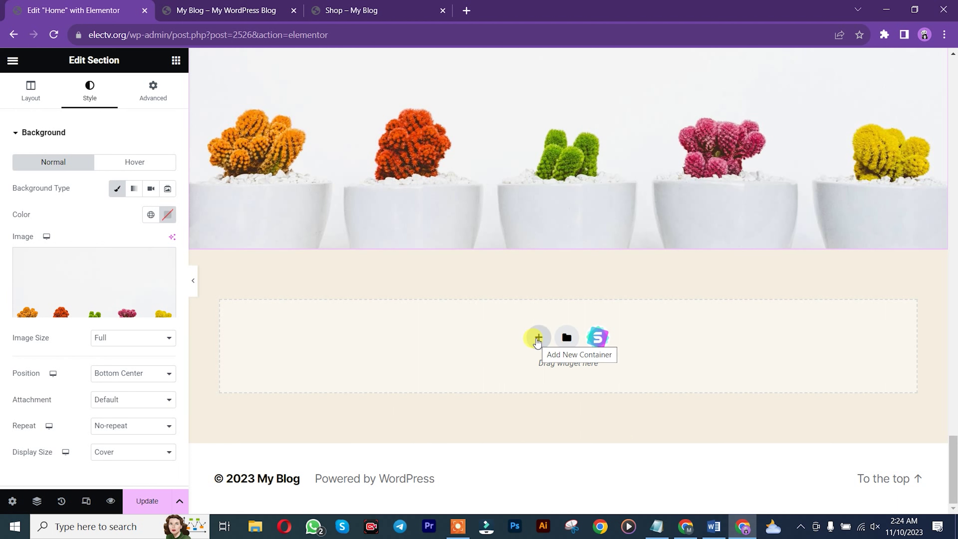
click(537, 339)
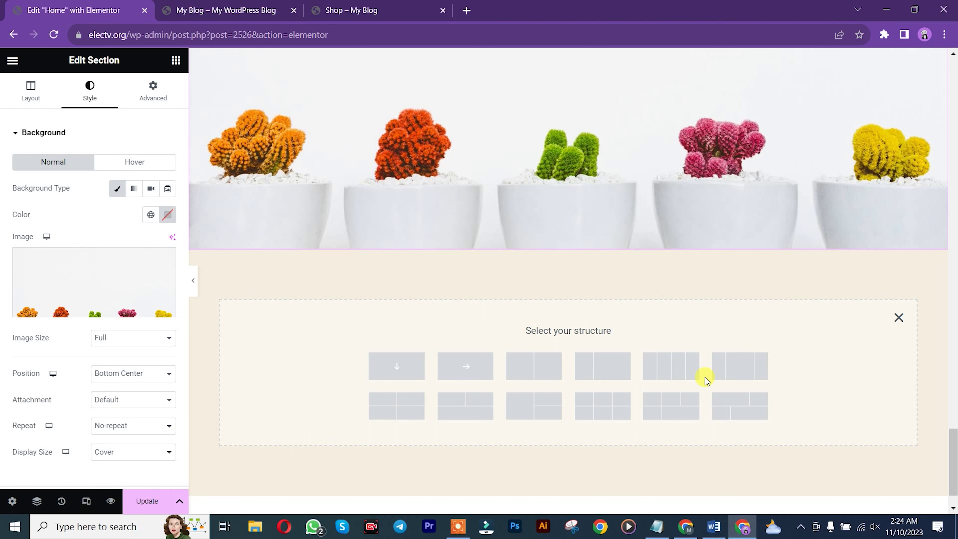
click(672, 369)
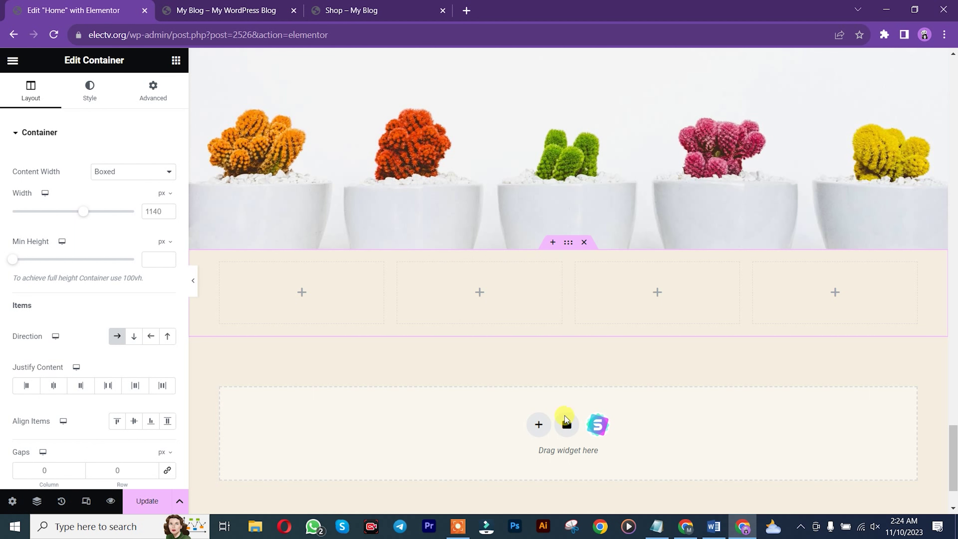
- Insert a single container with row direction between the plant collection section and the four-column container
click(552, 243)
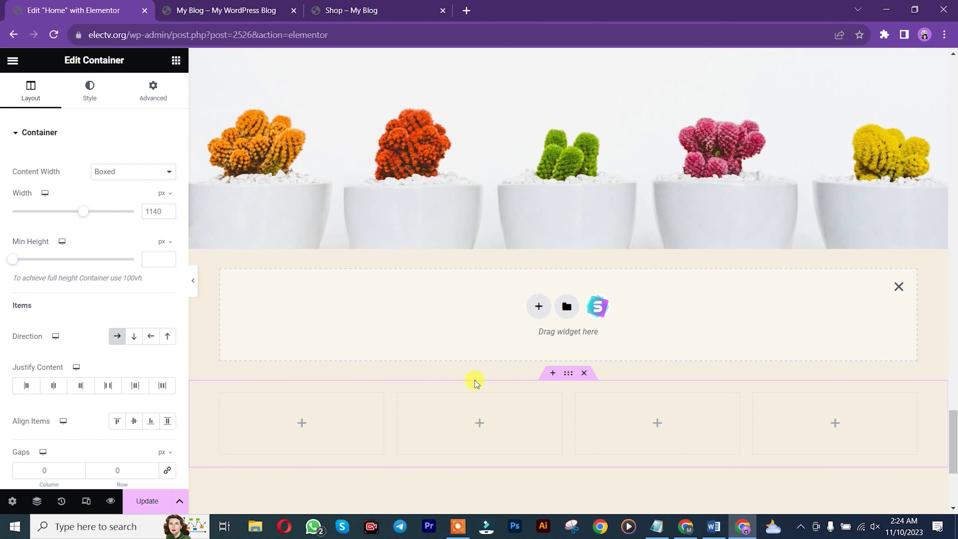
click(537, 307)
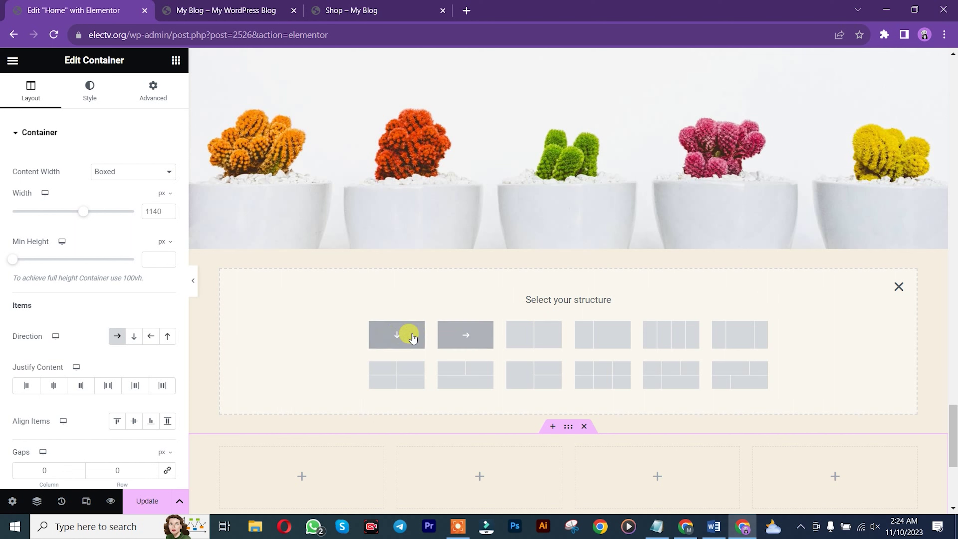
click(459, 337)
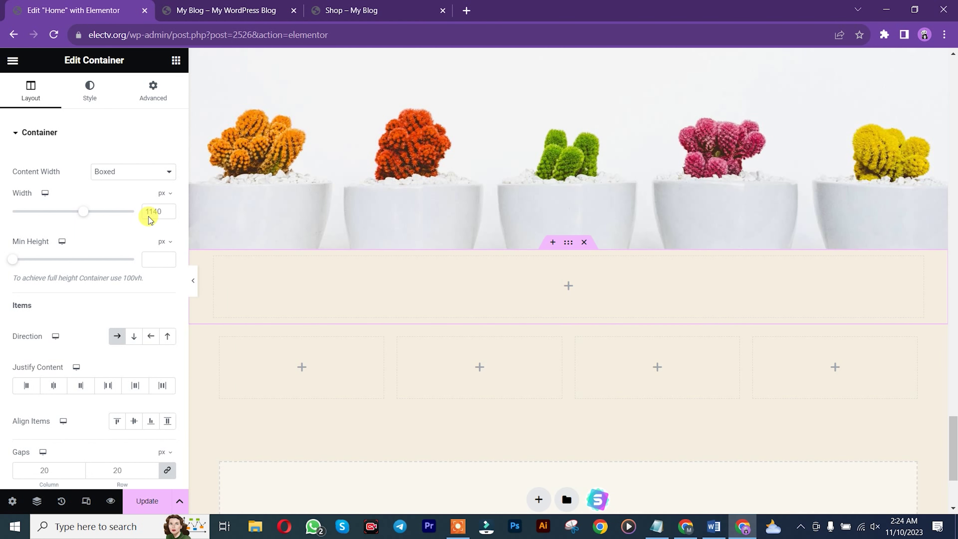
- Place a Button widget in the empty single container above the four columns
click(176, 60)
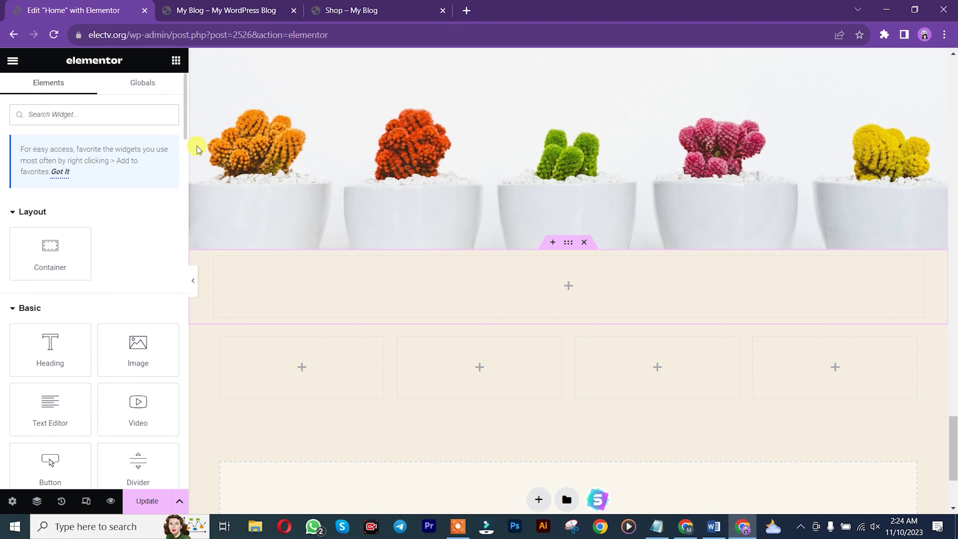
scroll(186, 166, down, 5)
scroll(185, 160, down, 2)
drag(57, 199, 543, 280)
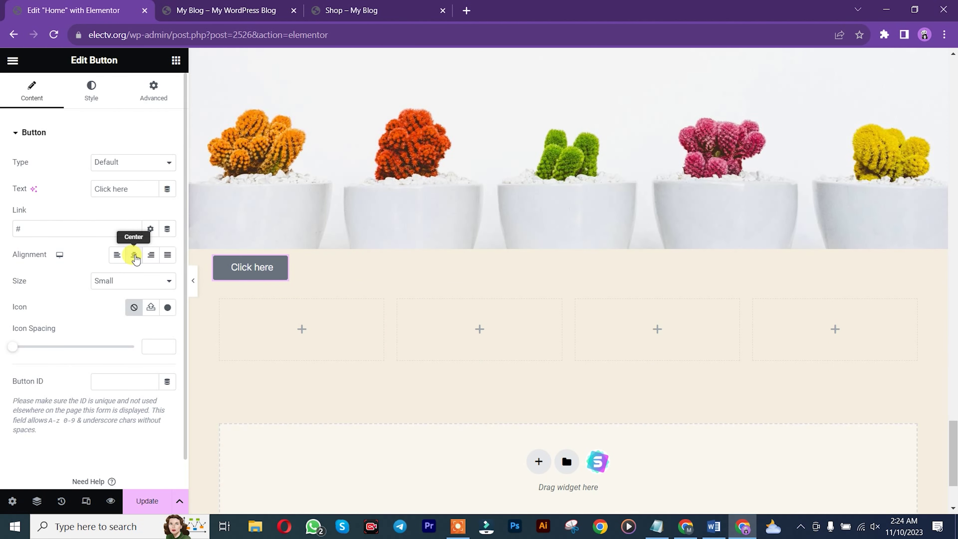
- Set the new button's type to Success, with Small size and centre alignment
click(134, 256)
click(154, 260)
click(138, 260)
click(122, 280)
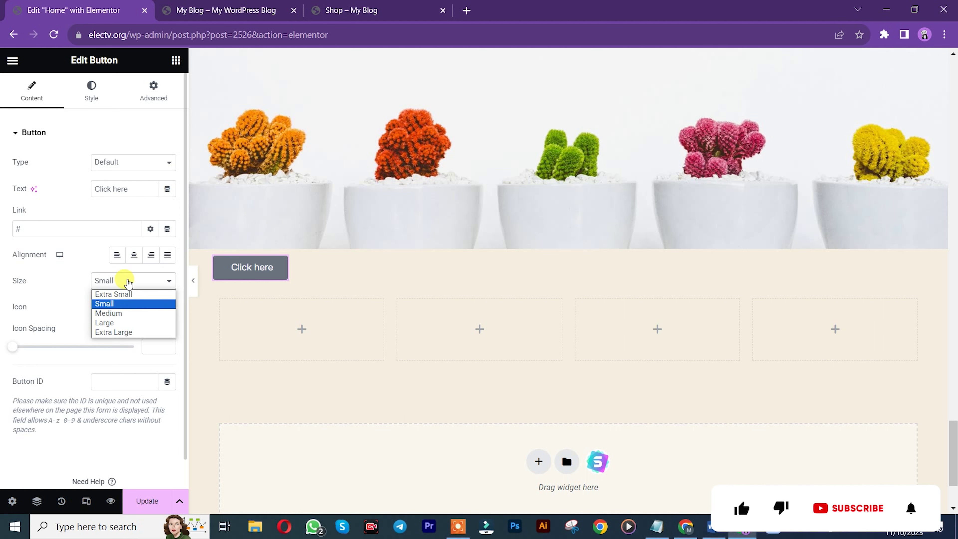
click(118, 306)
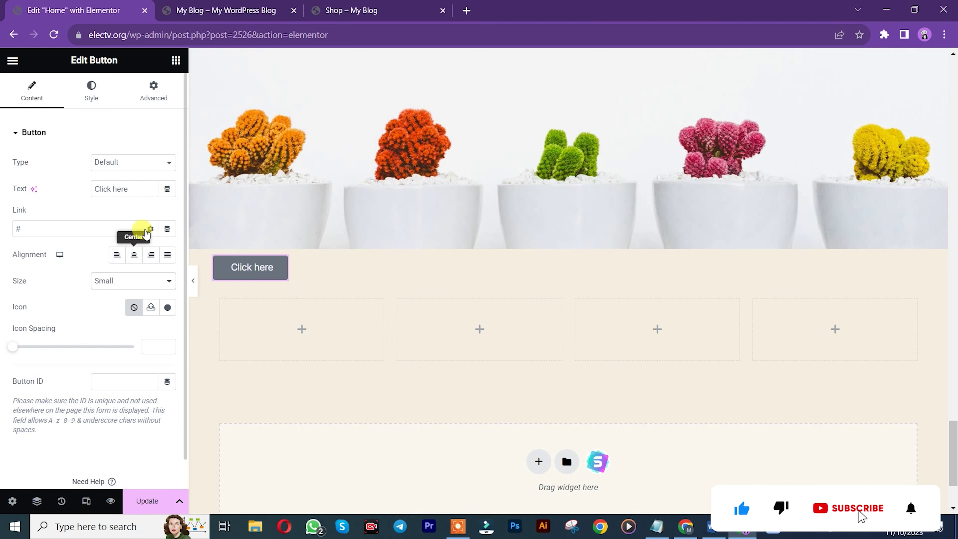
click(124, 162)
click(115, 196)
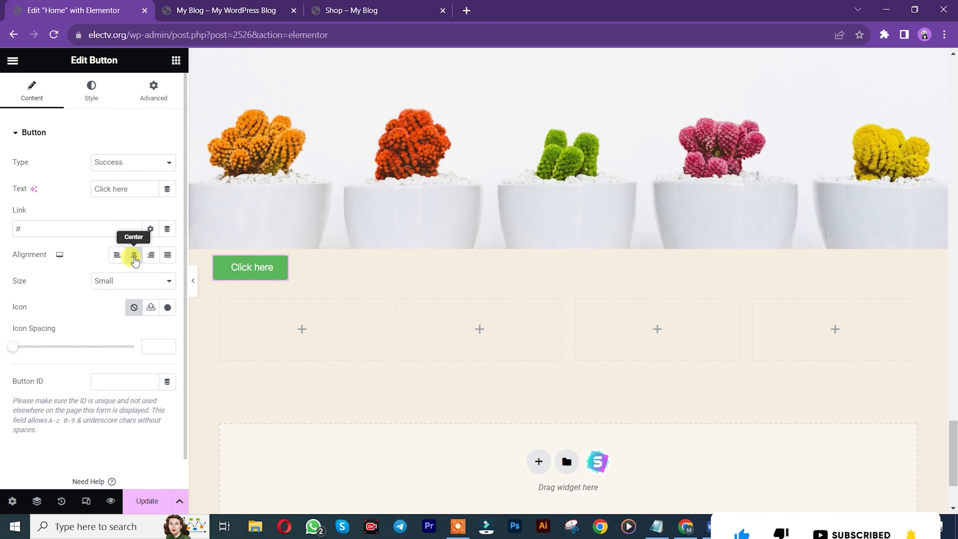
click(368, 3)
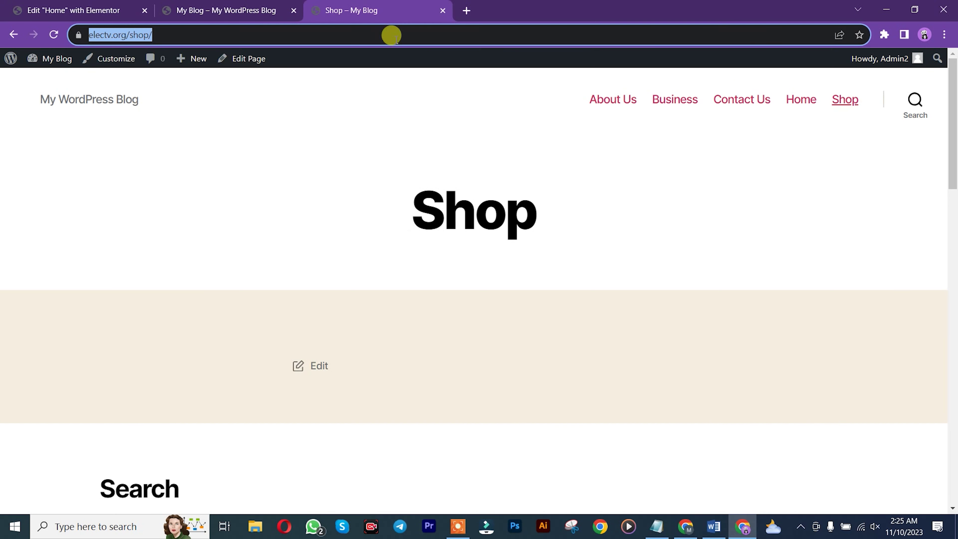
click(682, 118)
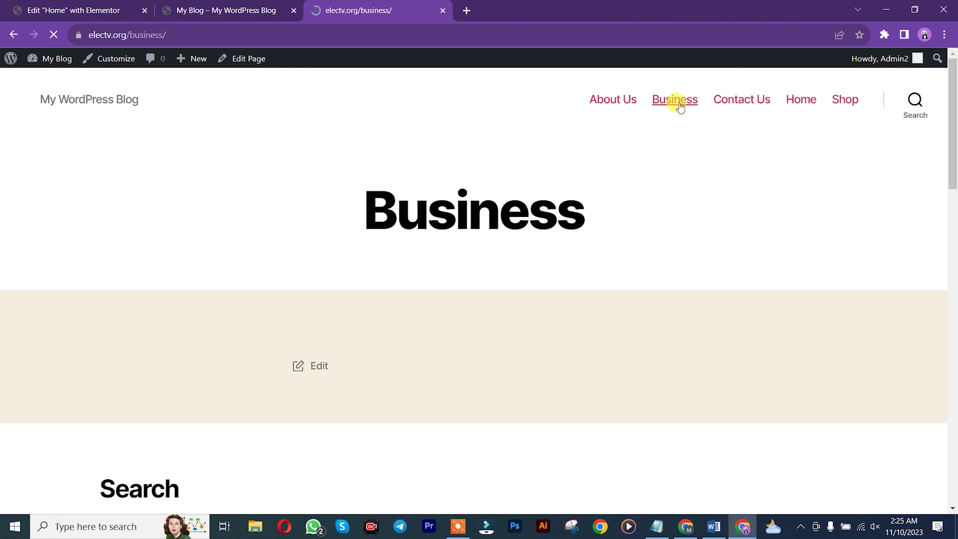
click(333, 29)
key(ctrl+c)
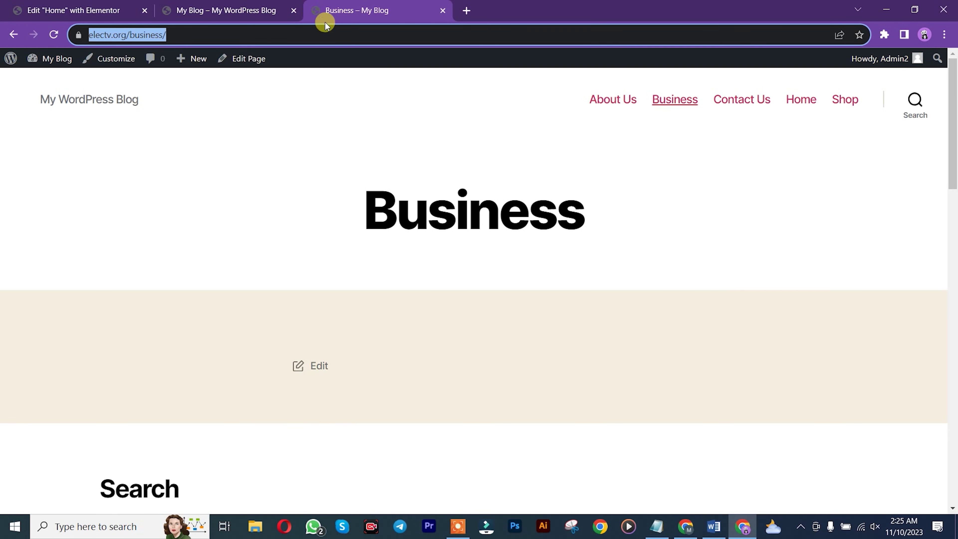
click(100, 7)
click(79, 229)
key(ctrl+v)
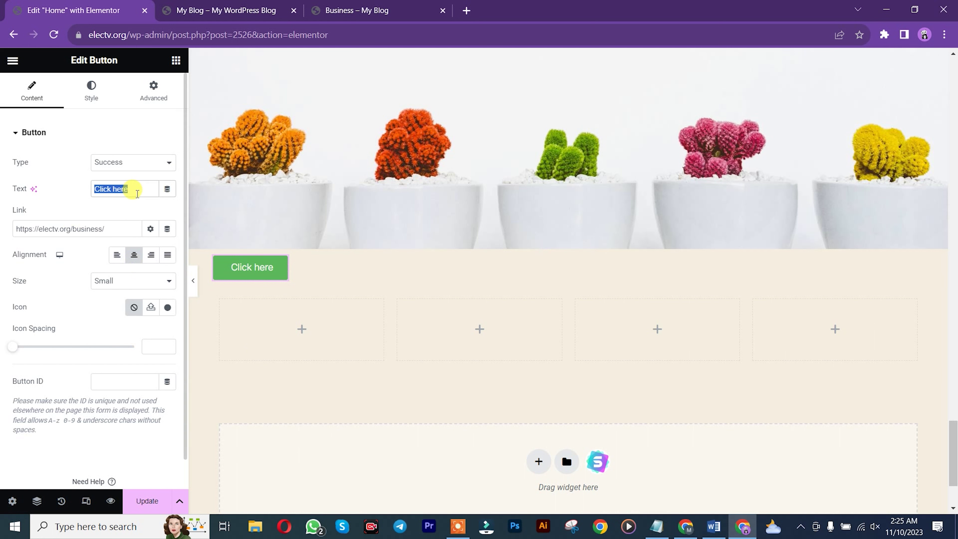
- Change the button's text to "Visit our business" and update the page
text(Vi)
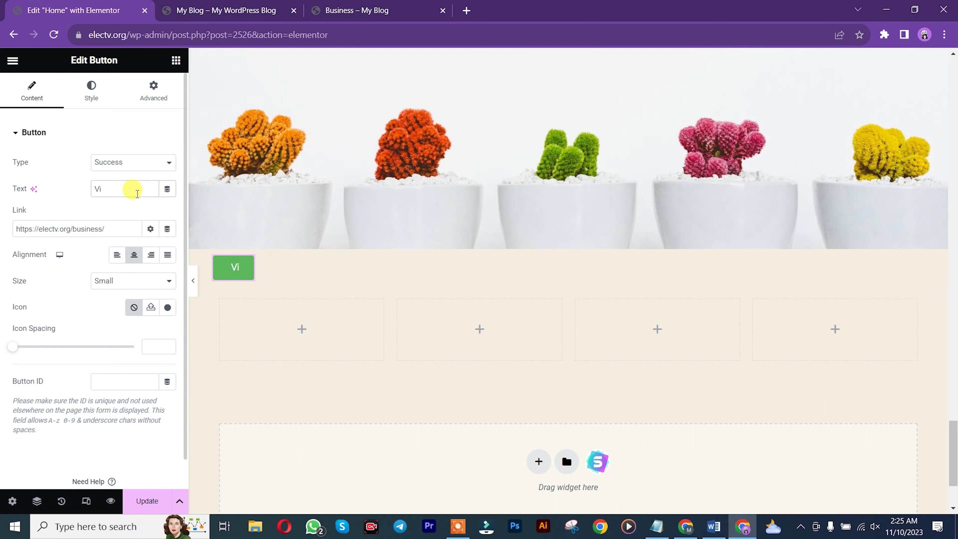
text( our bussit)
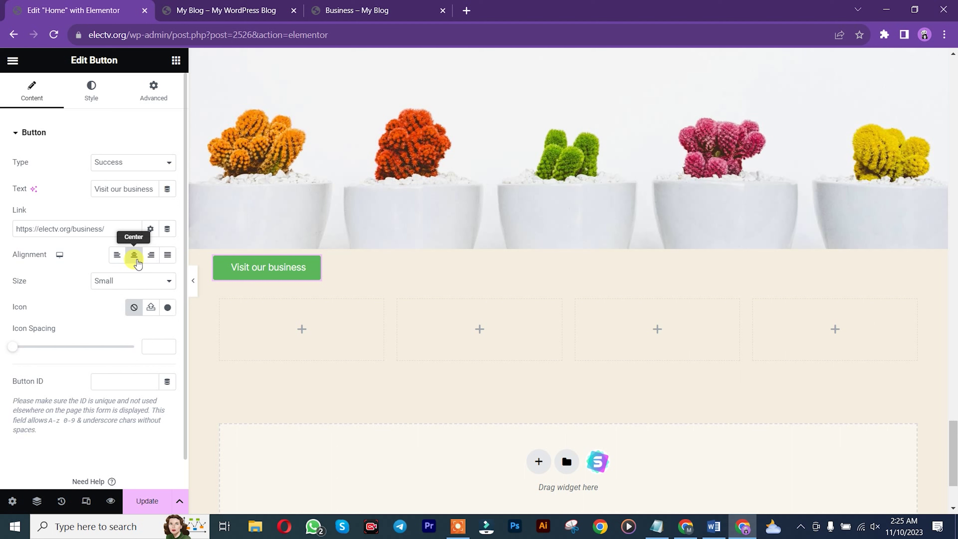
click(170, 501)
click(144, 501)
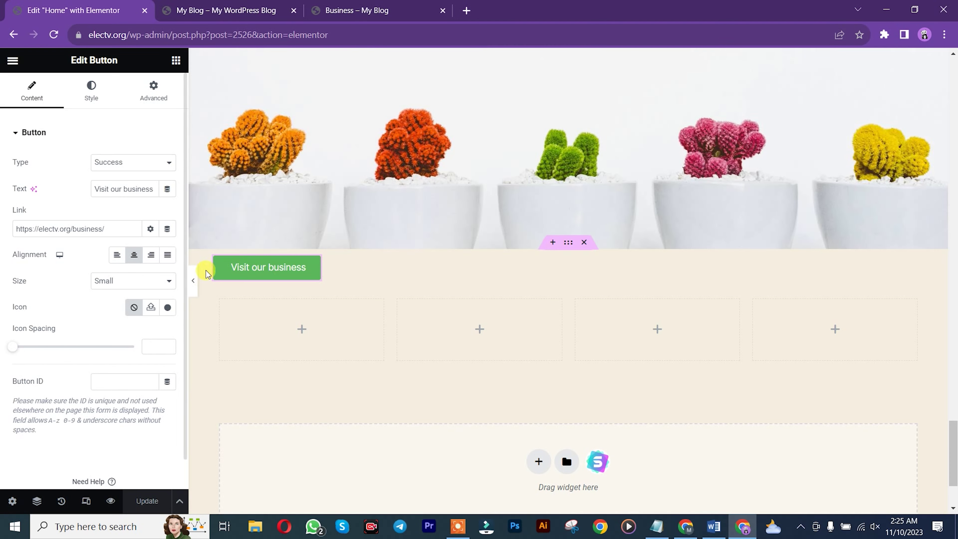
- Open the live Home page and check the Visit our business button at its end
click(344, 6)
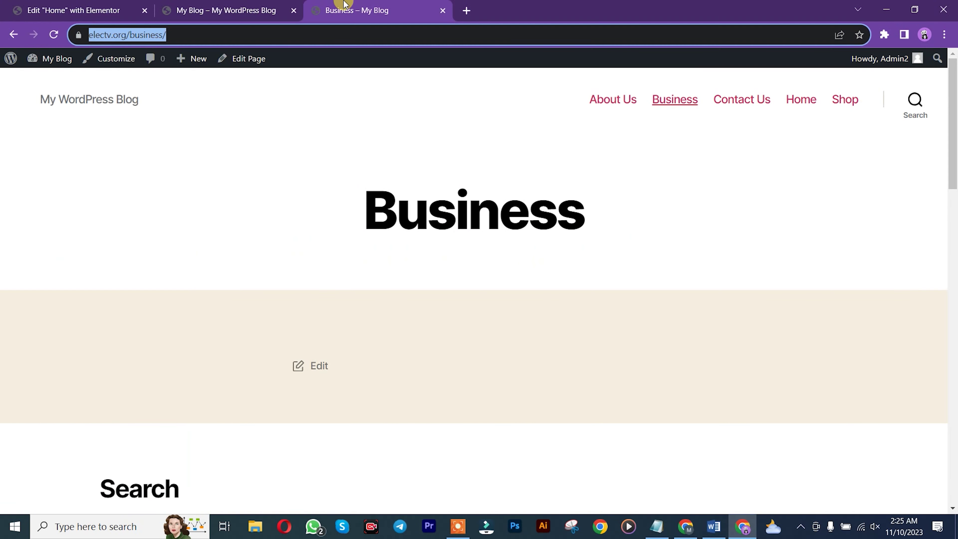
click(807, 103)
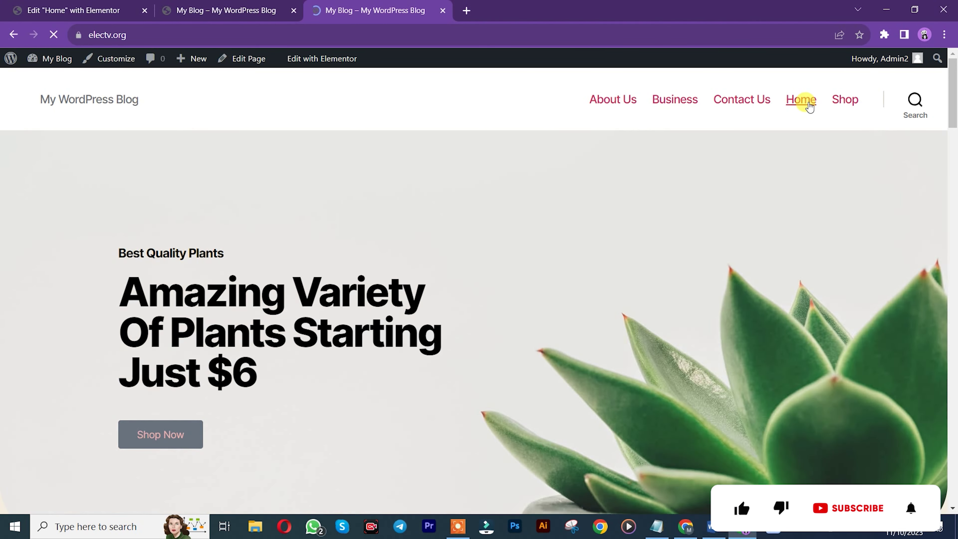
scroll(479, 287, down, 20)
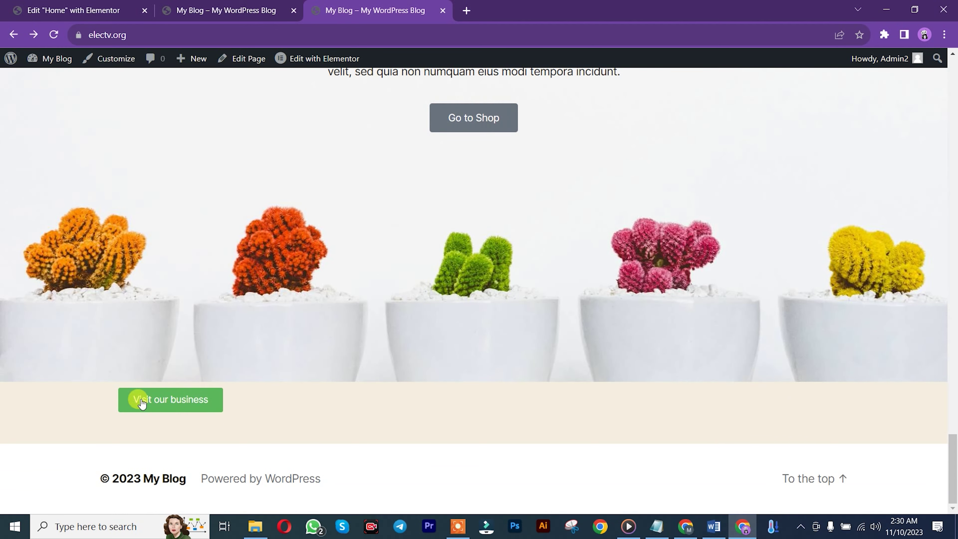
- Return to the Elementor editor and align the Visit our business button to the centre of its container
click(206, 9)
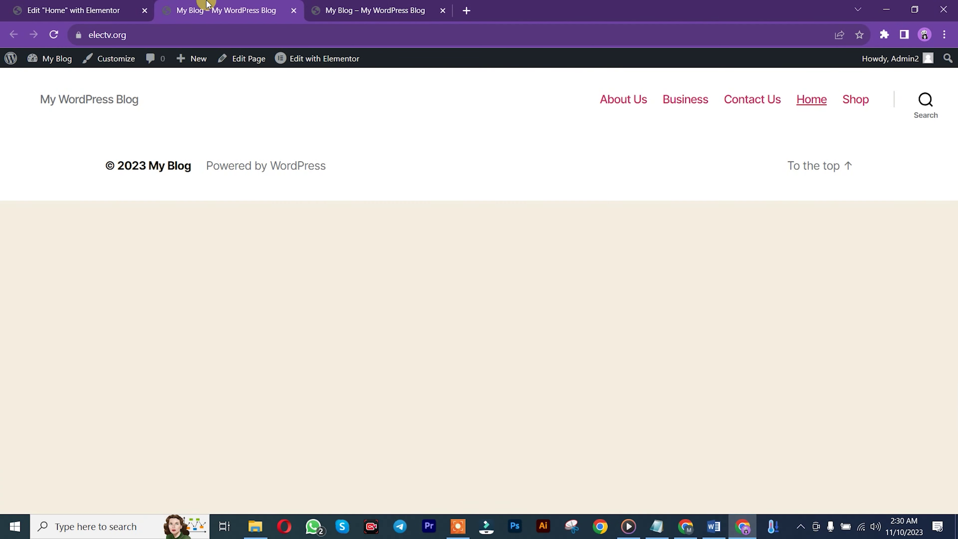
click(47, 8)
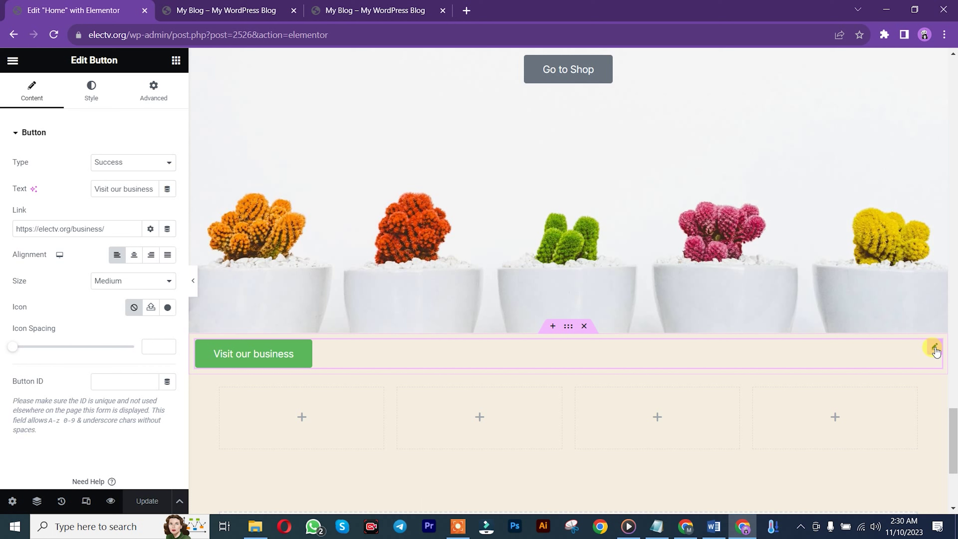
click(134, 258)
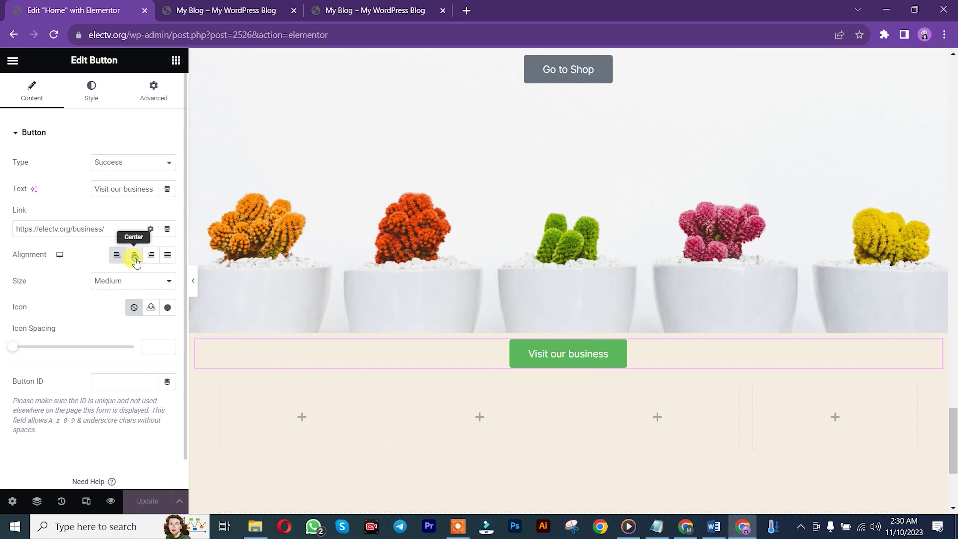
click(151, 256)
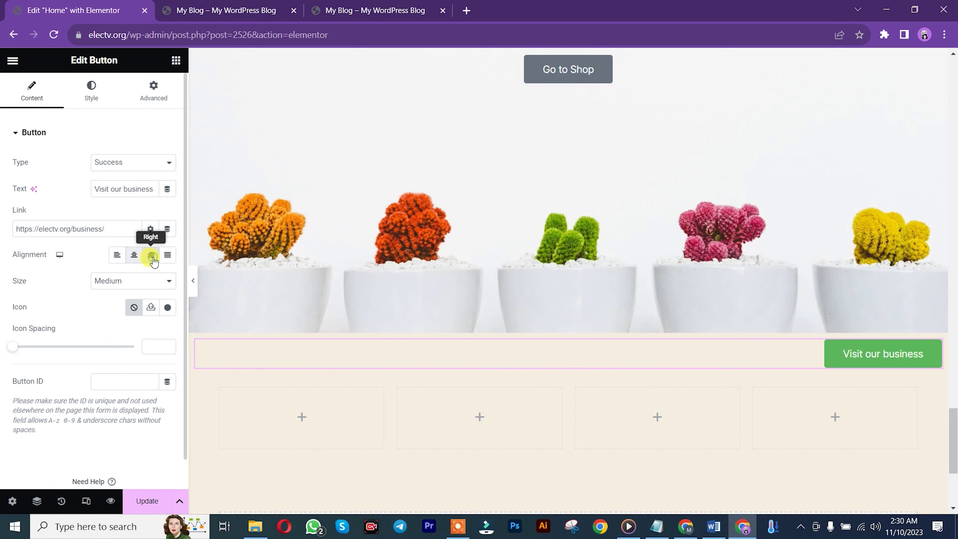
click(136, 257)
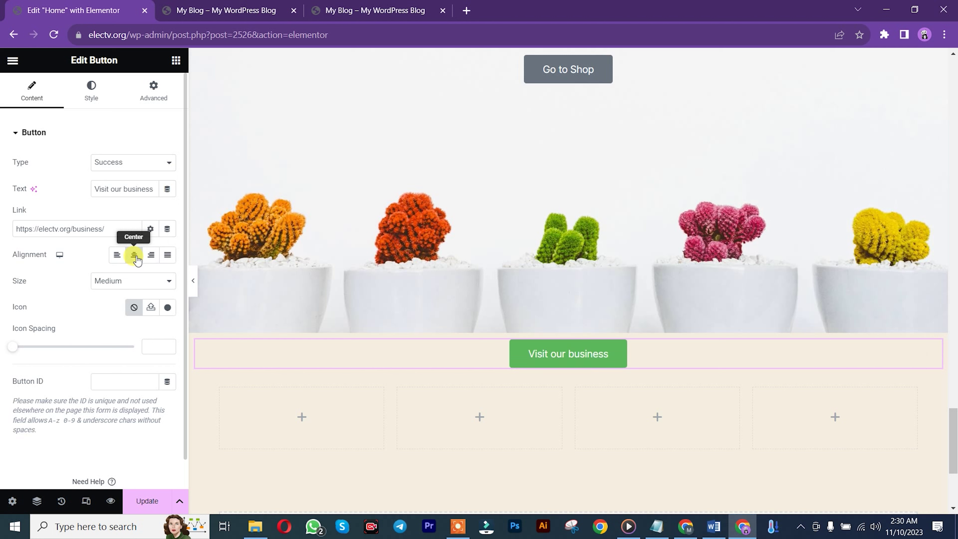
- Set the Visit our business button's size to Small and its icon spacing to 3, and update the page
click(111, 280)
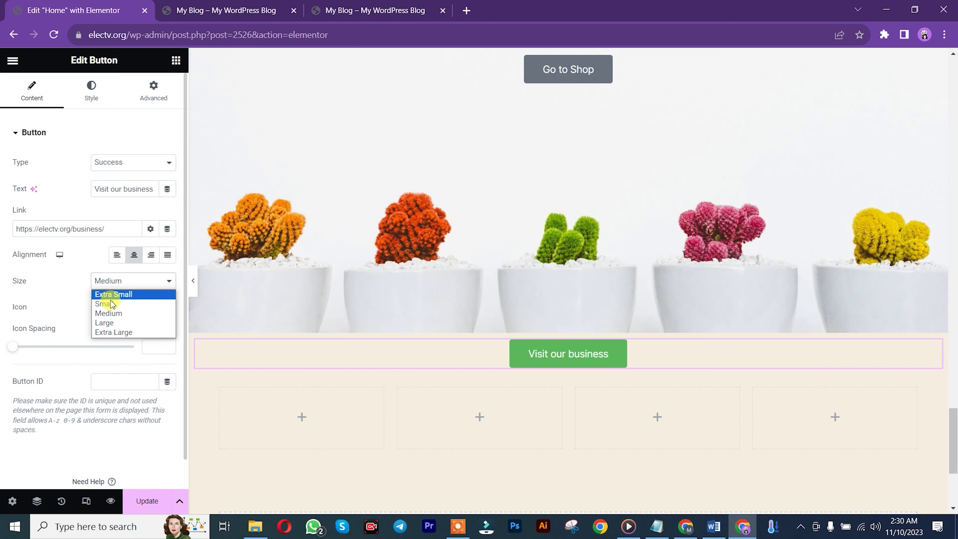
click(109, 304)
click(120, 283)
click(109, 322)
mouse_move(17, 349)
mouse_down()
mouse_move(39, 350)
mouse_move(19, 347)
mouse_up()
click(113, 281)
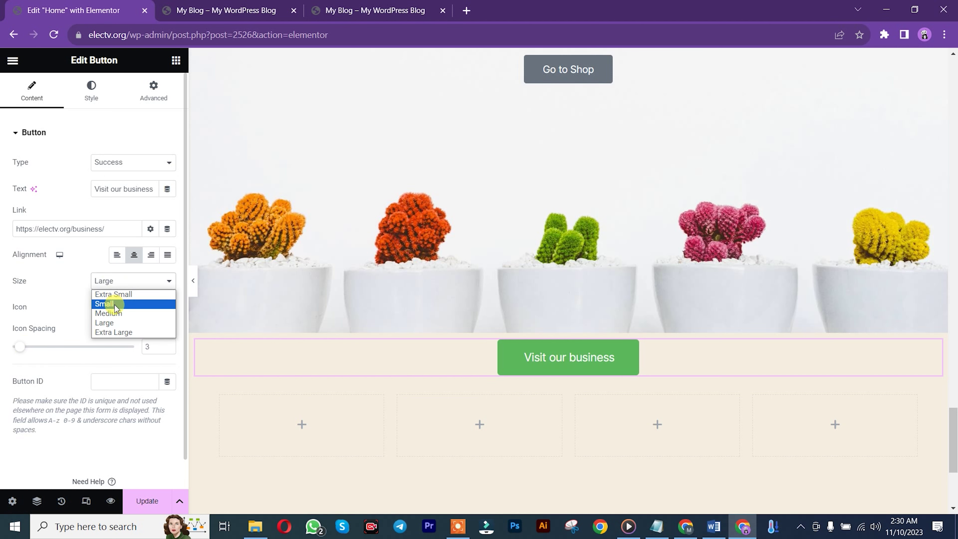
click(109, 304)
click(147, 501)
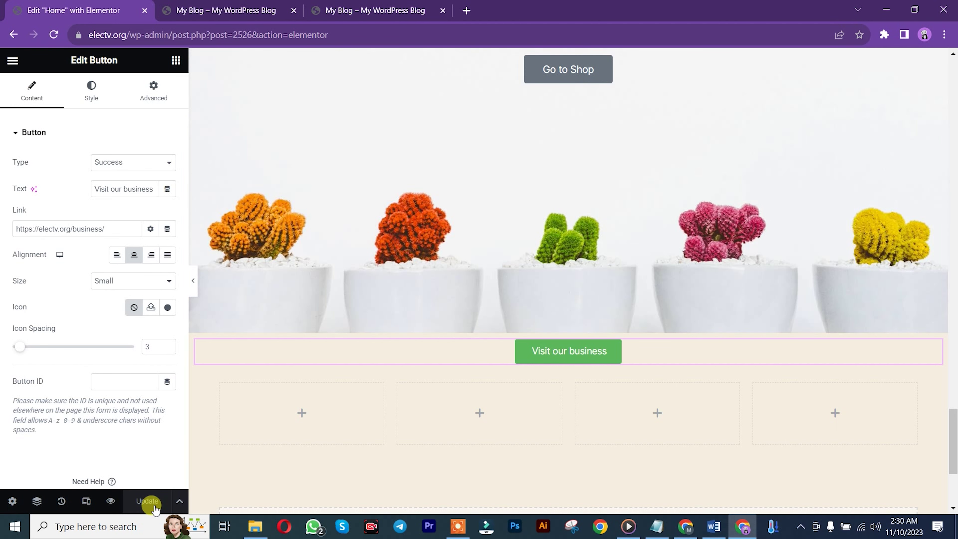
- Test the Visit our business button on the live Home page and review the page up to its header
click(368, 8)
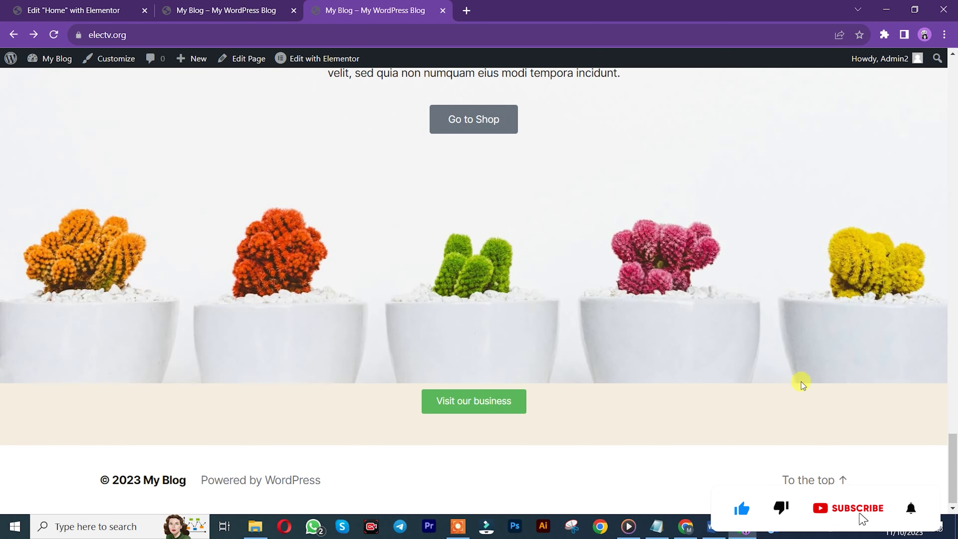
click(457, 396)
drag(952, 468, 955, 53)
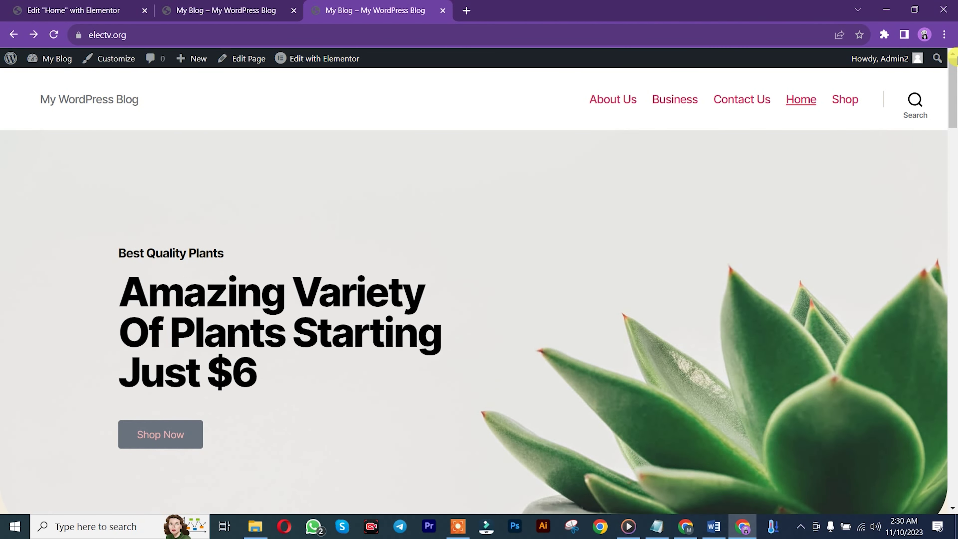